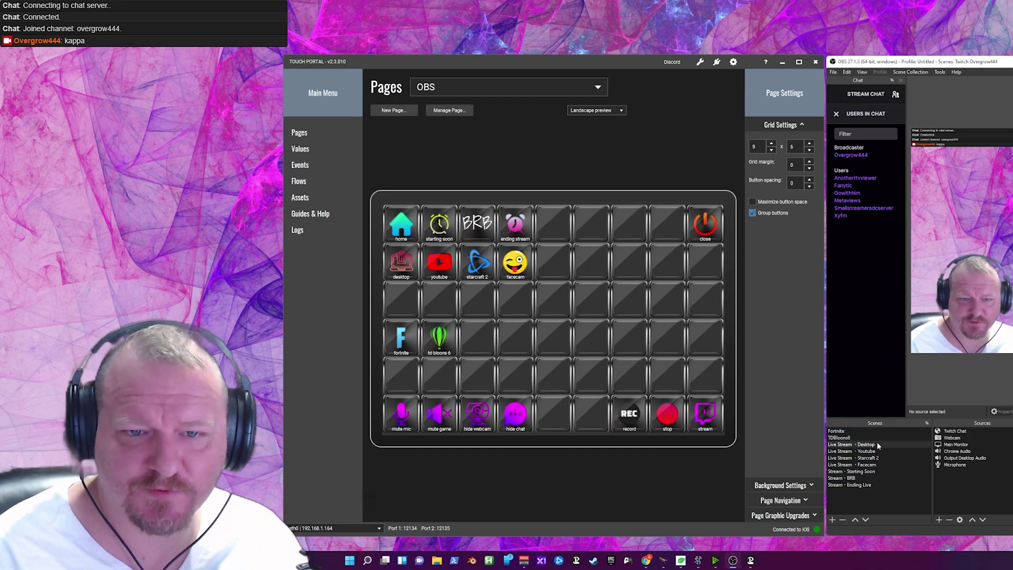
Reset the empty button slot beside the hide chat button on the OBS page.
left_click(940, 439)
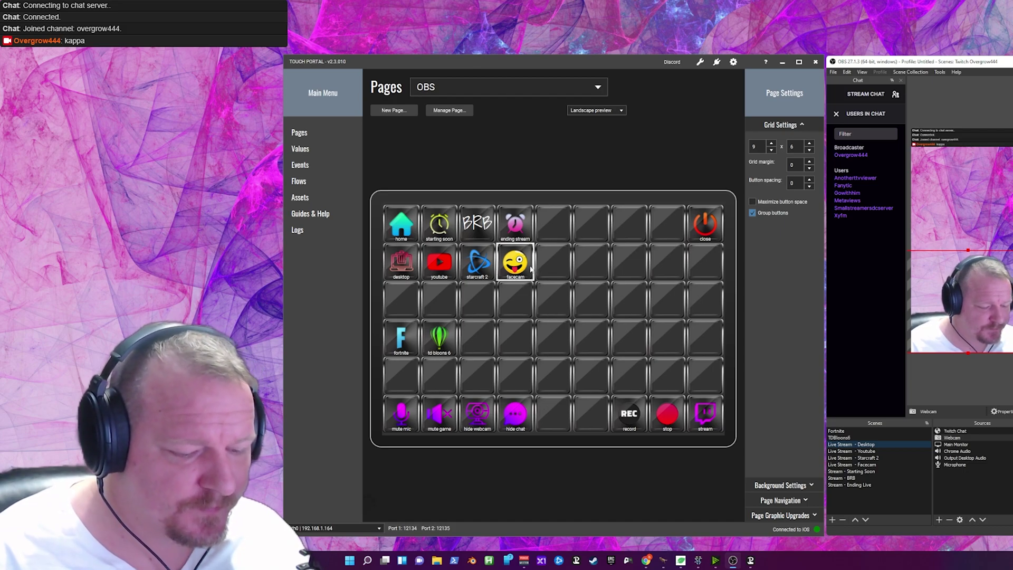
right_click(553, 410)
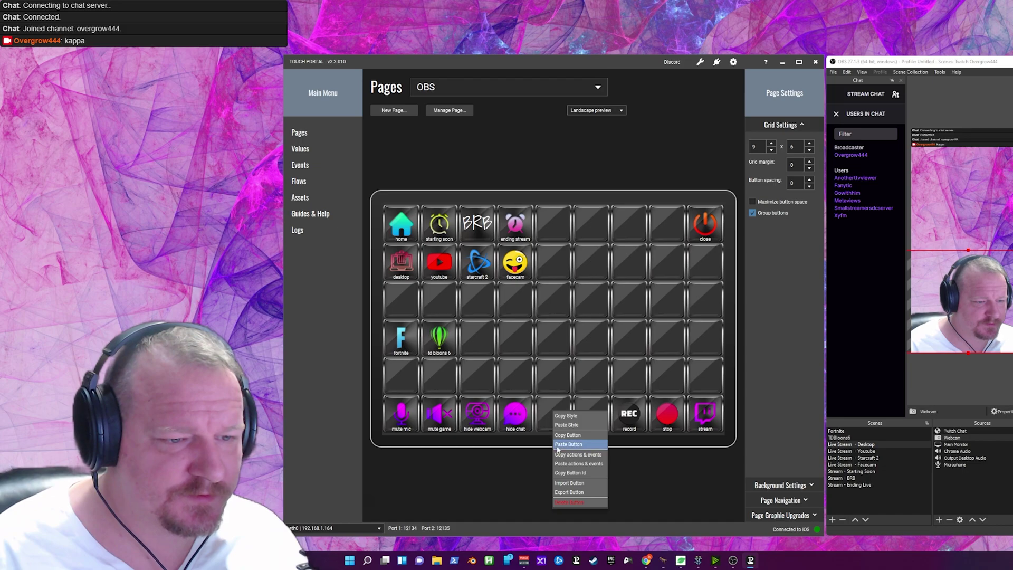
left_click(581, 502)
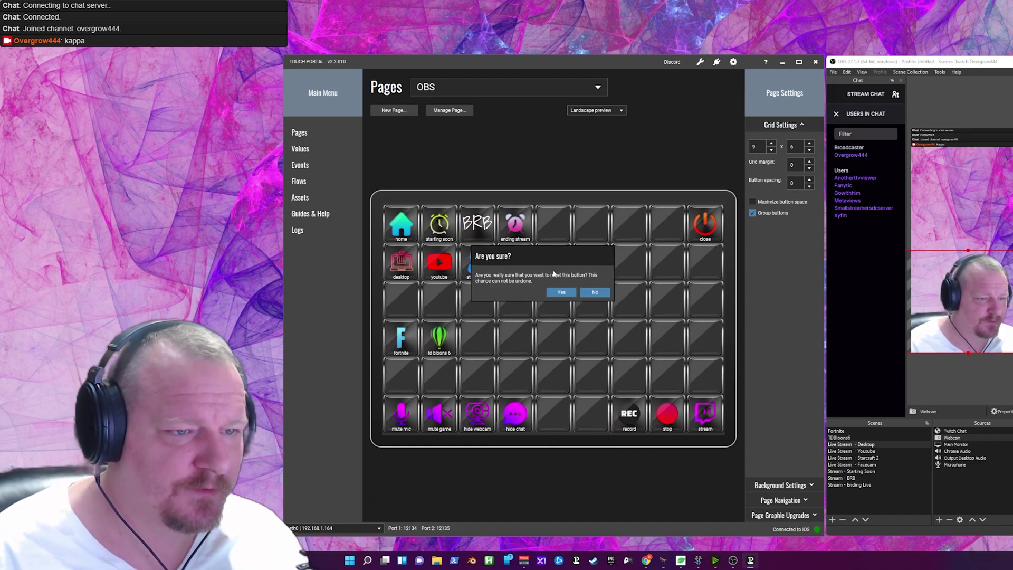
left_click(560, 292)
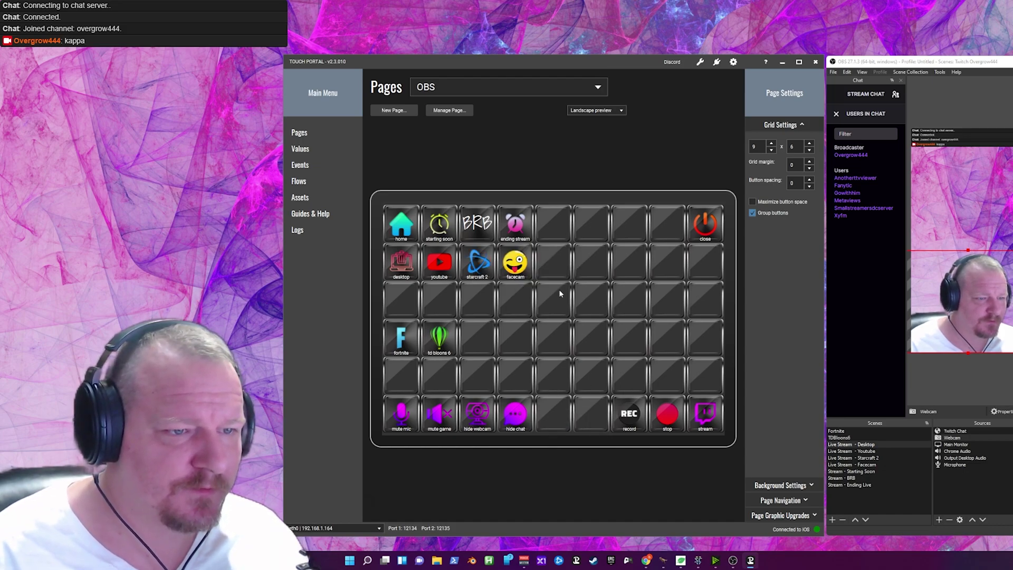
Open the empty slot beside hide chat for editing and set its button text to "hide webcam".
right_click(549, 404)
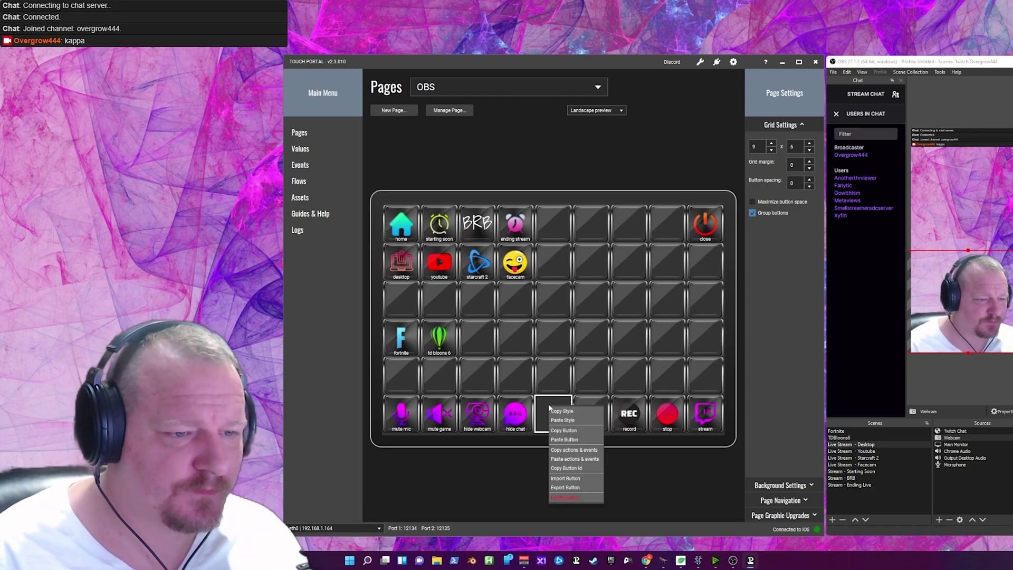
right_click(545, 404)
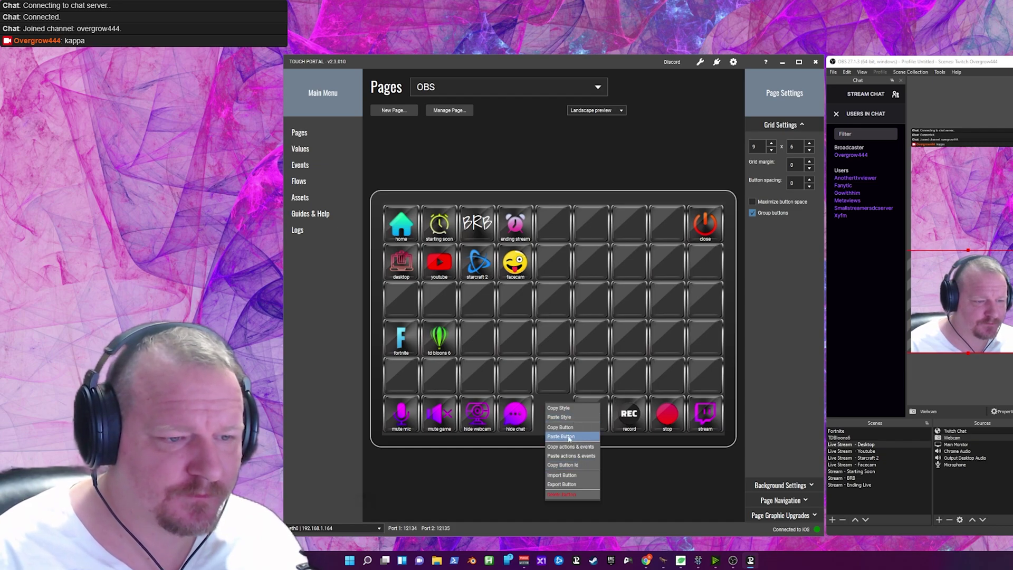
left_click(549, 404)
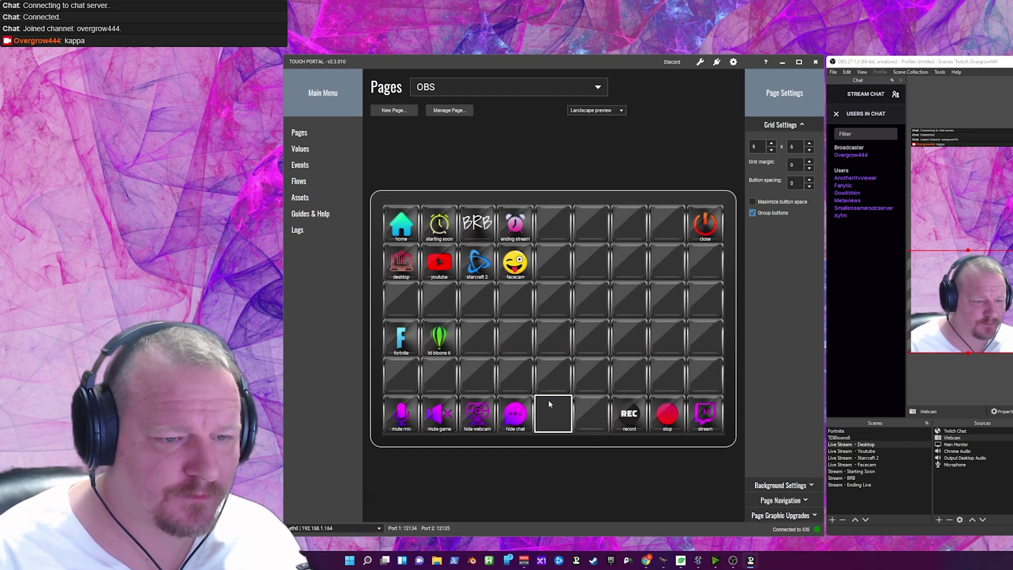
left_click(549, 404)
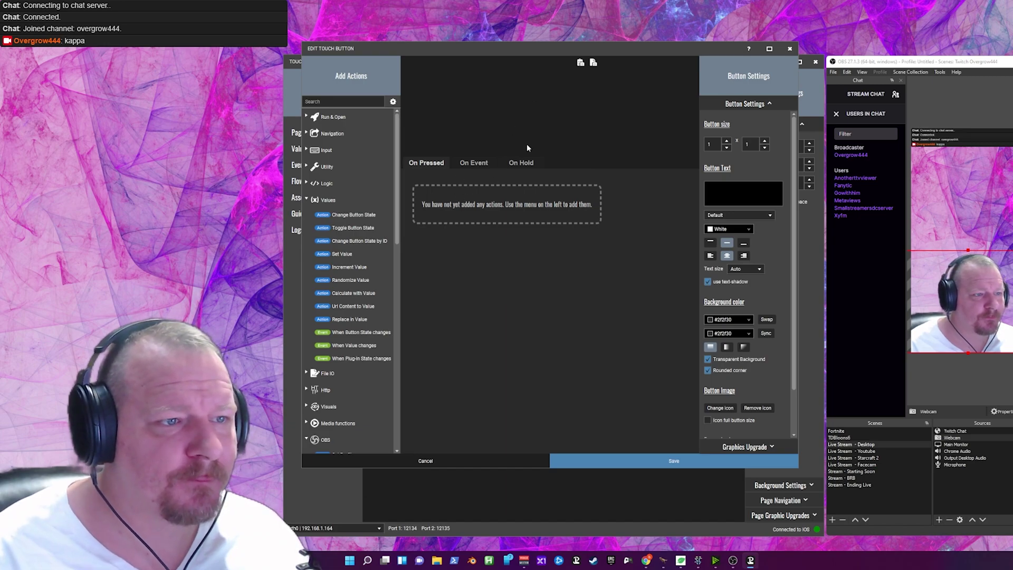
scroll(777, 269, "down", 2)
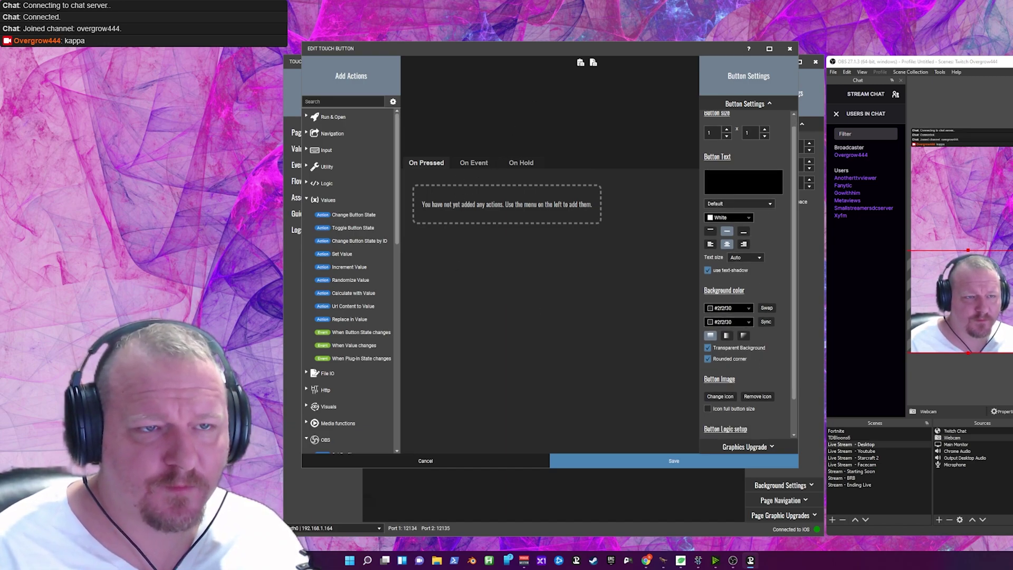
type("hide wevb")
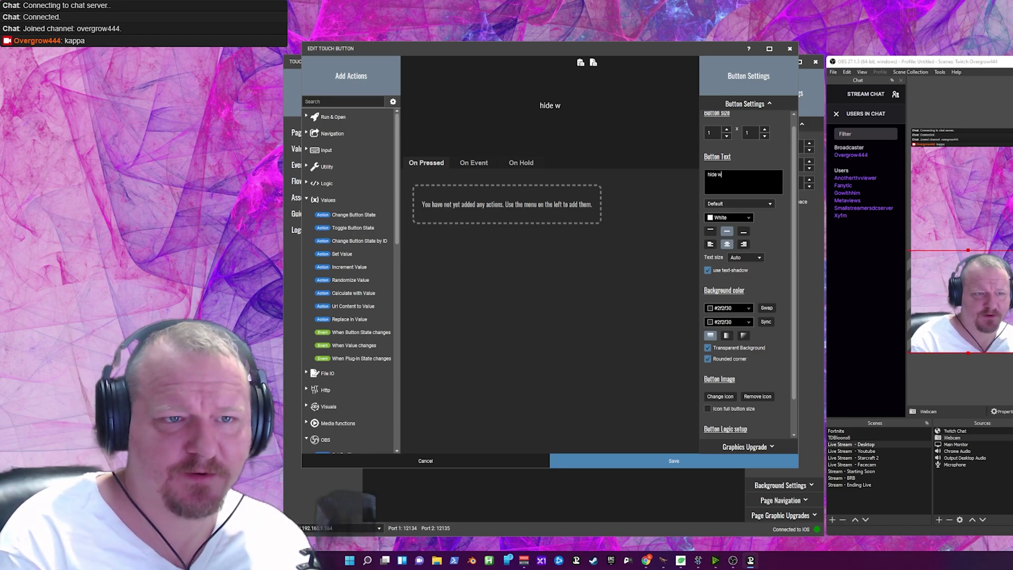
key("BackSpace")
key("BackSpace")
type("bcam")
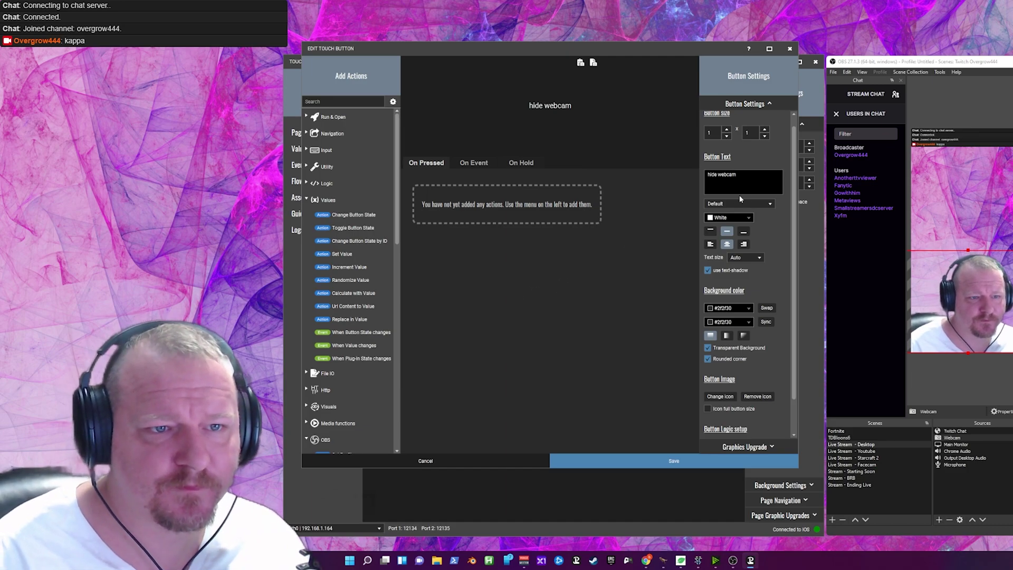
Align the button text to the bottom and centre it horizontally.
left_click(744, 244)
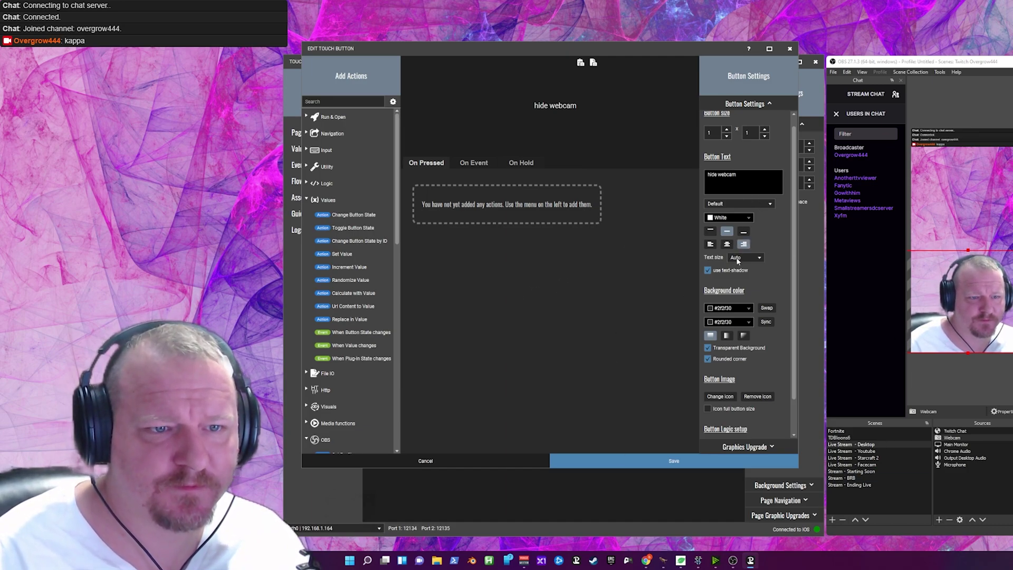
left_click(728, 244)
left_click(743, 231)
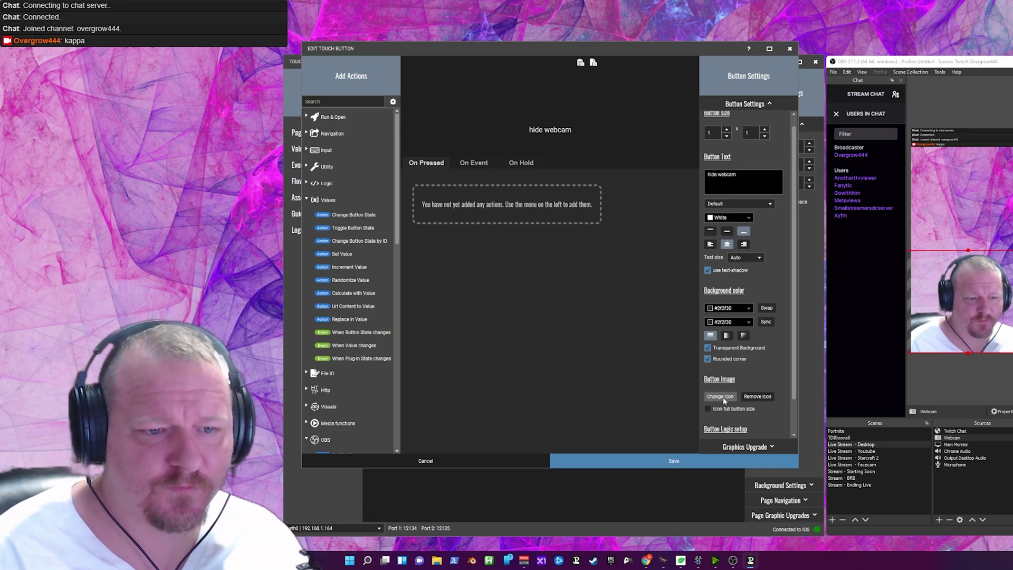
Give the button the purple crossed-out webcam icon from the METALLUM icon pack.
left_click(720, 396)
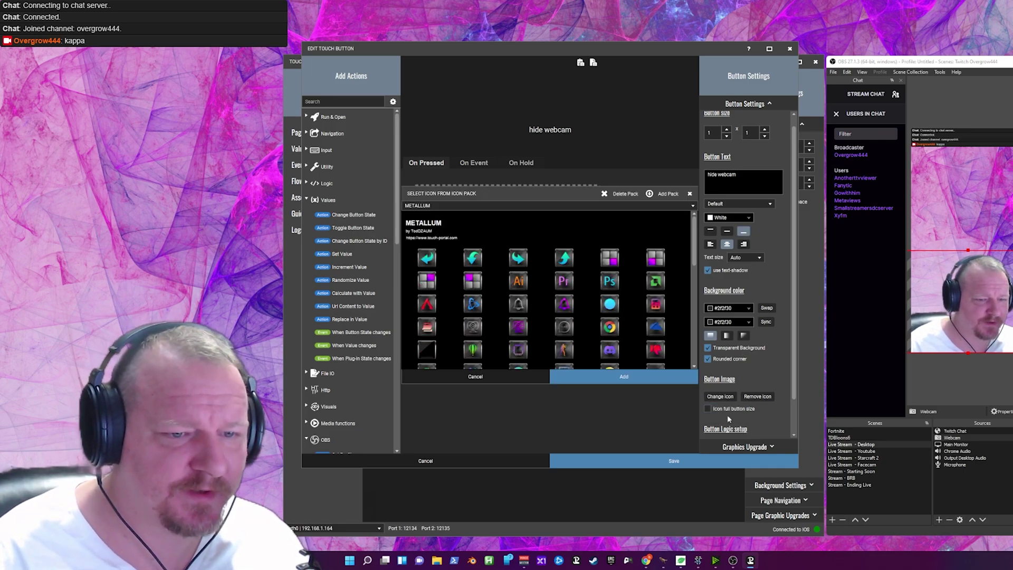
left_click_drag(697, 240, 686, 338)
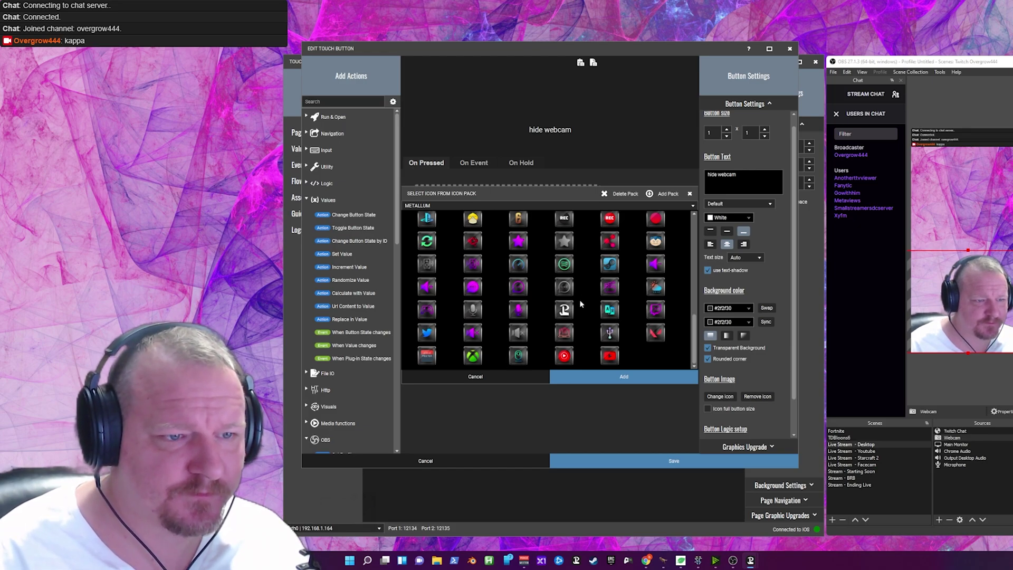
left_click_drag(695, 340, 694, 247)
left_click(520, 305)
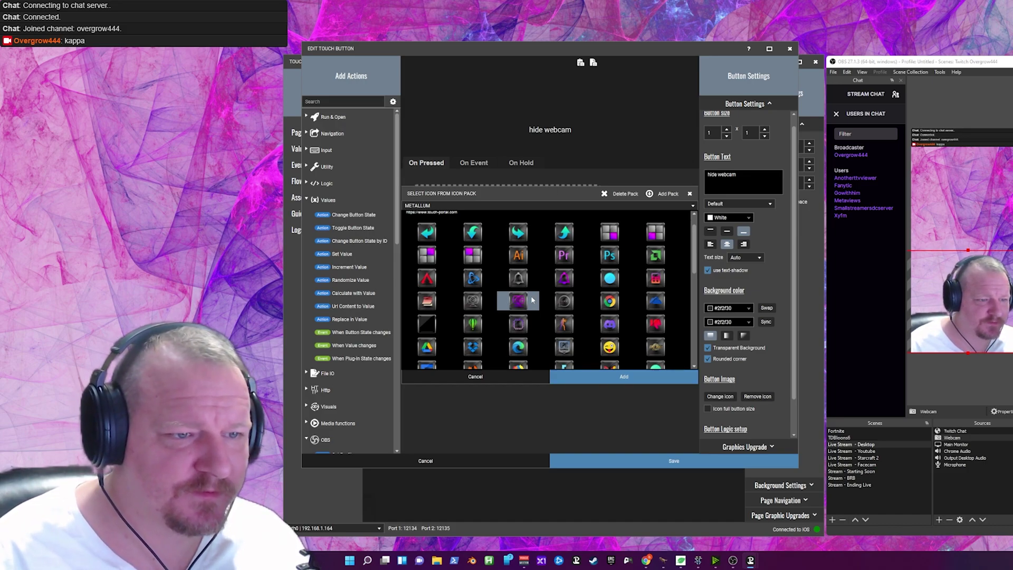
left_click(628, 375)
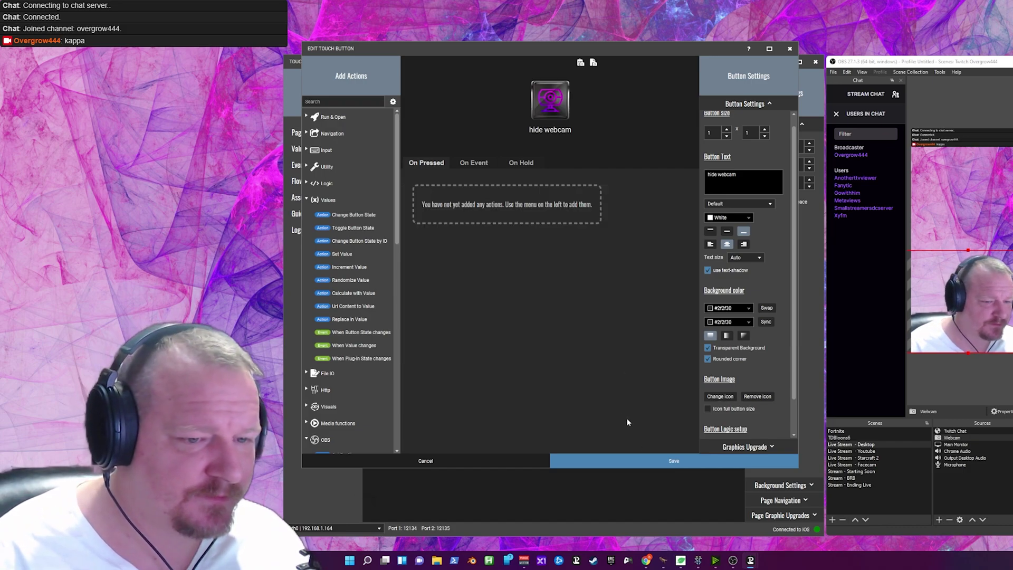
Add a Toggle Button State action for when the button is pressed and an event for its state changing to Off.
left_click(328, 406)
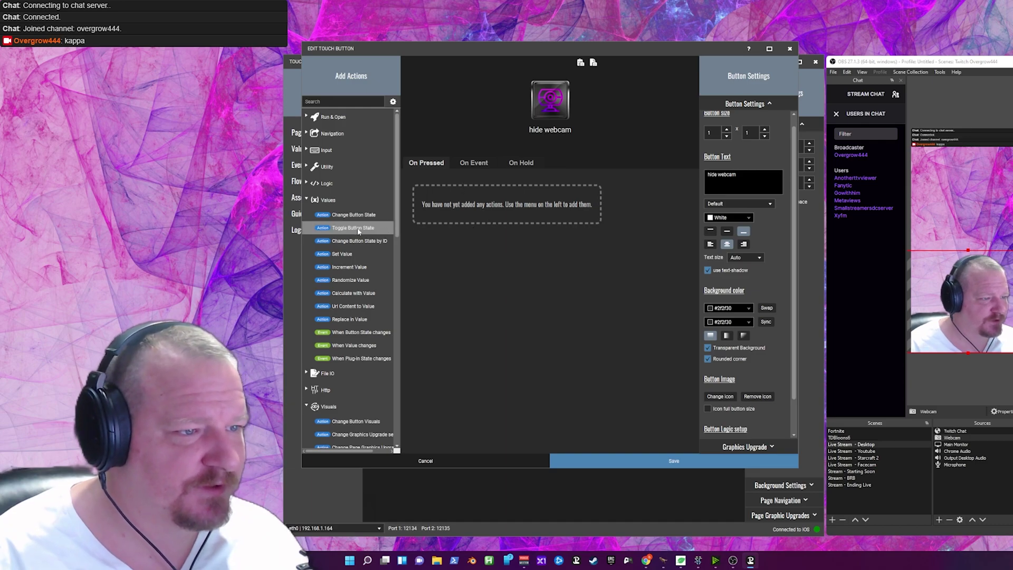
left_click_drag(358, 232, 465, 183)
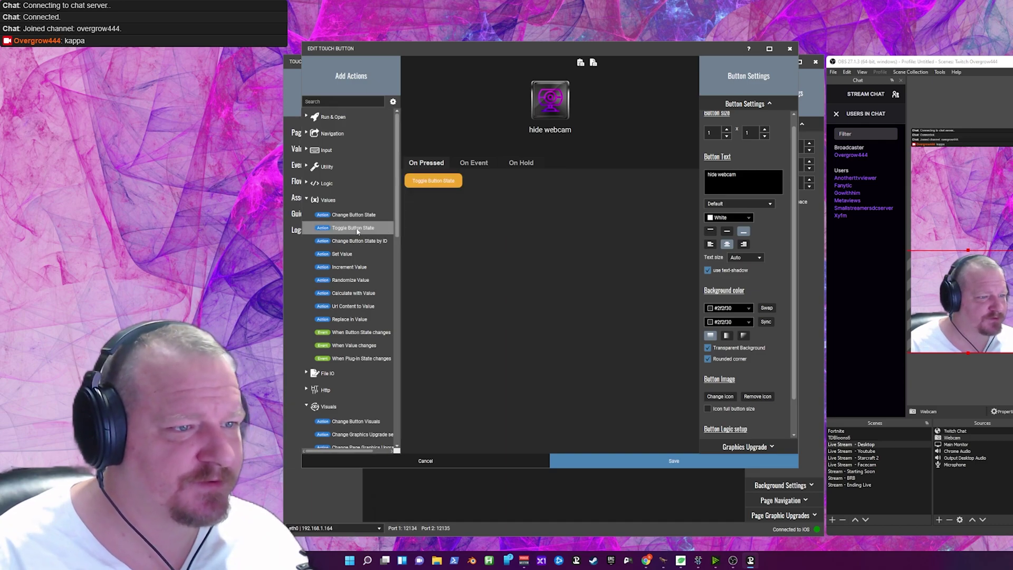
left_click(475, 163)
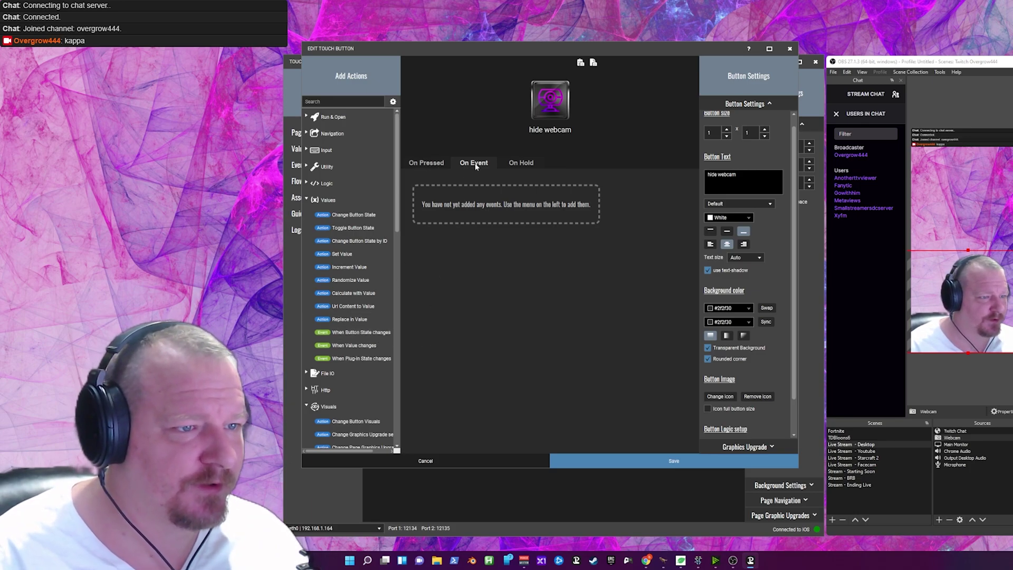
left_click_drag(372, 332, 461, 181)
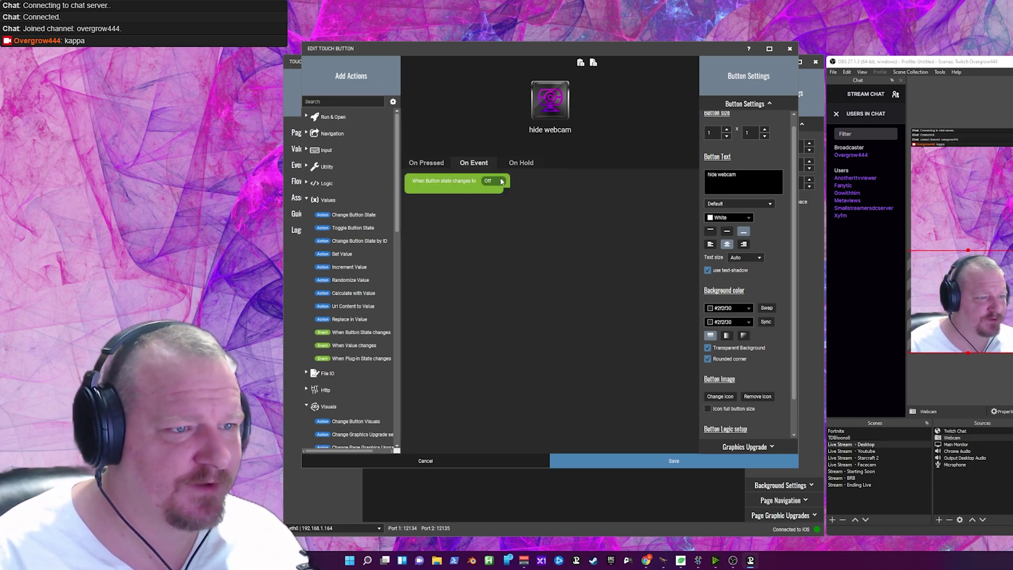
Add an OBS Source Visibility action to the Off event that hides the Webcam source in the Fortnite scene.
scroll(371, 282, "down", 10)
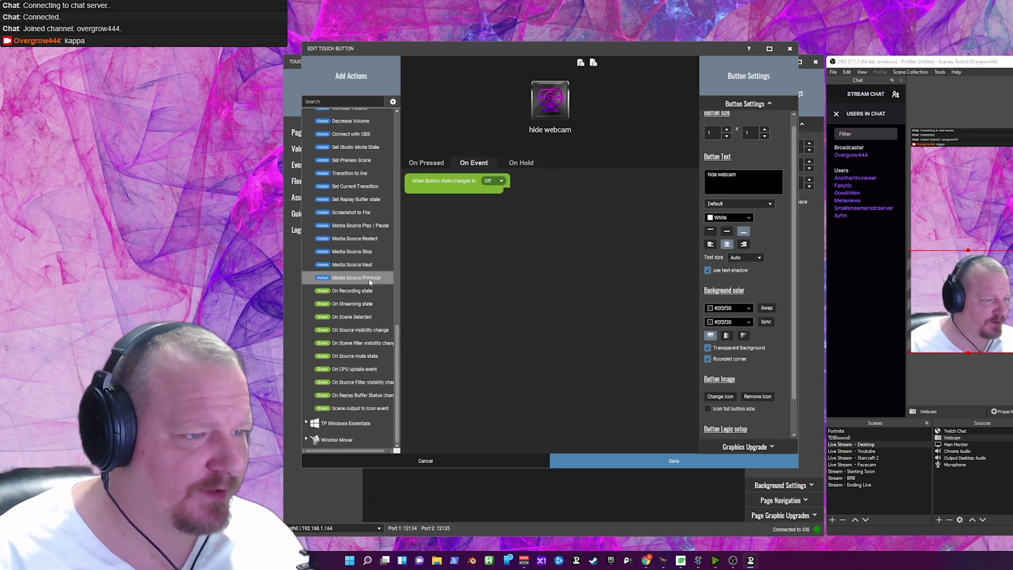
scroll(356, 303, "up", 2)
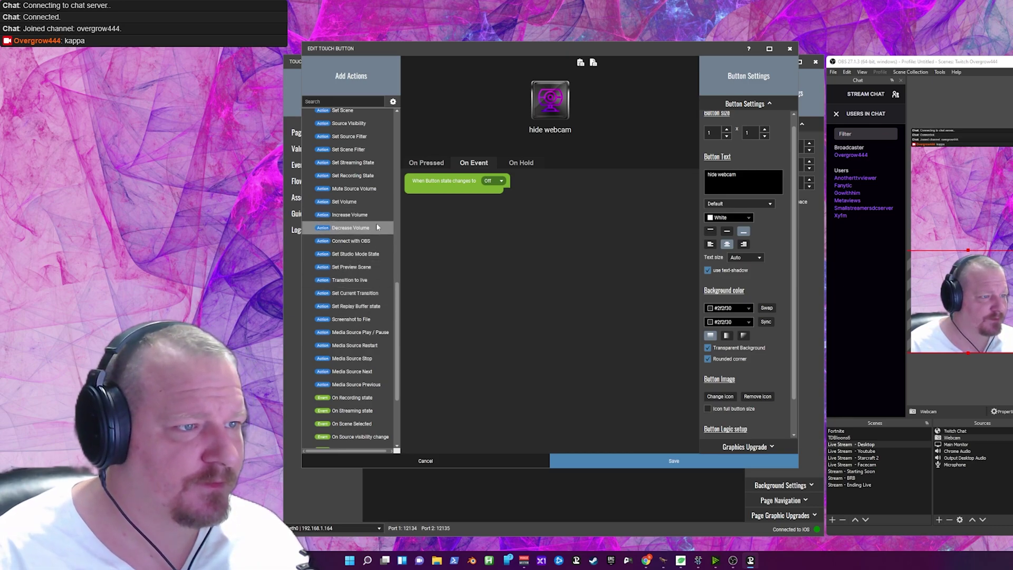
scroll(378, 227, "up", 2)
left_click(347, 230)
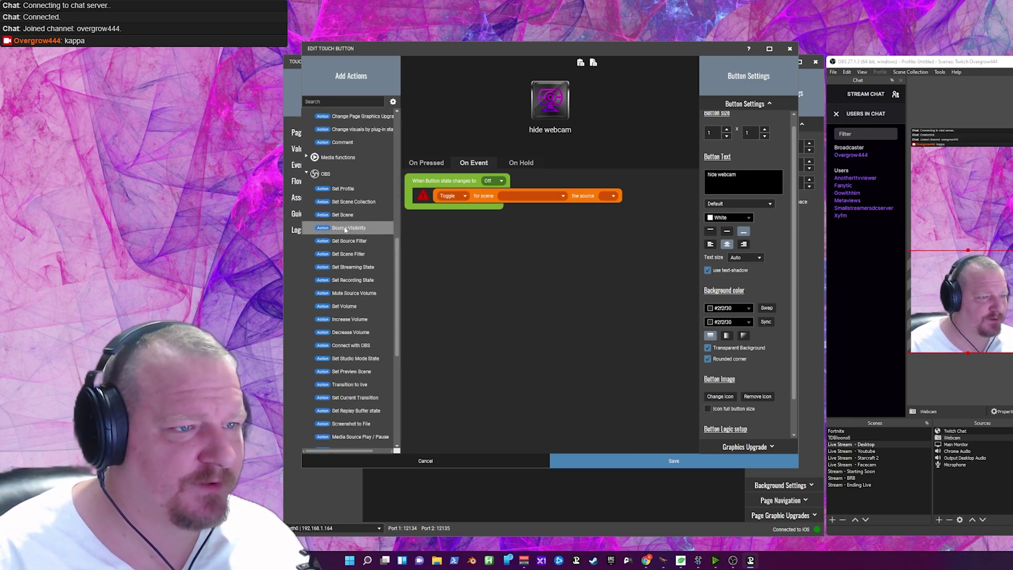
left_click(463, 196)
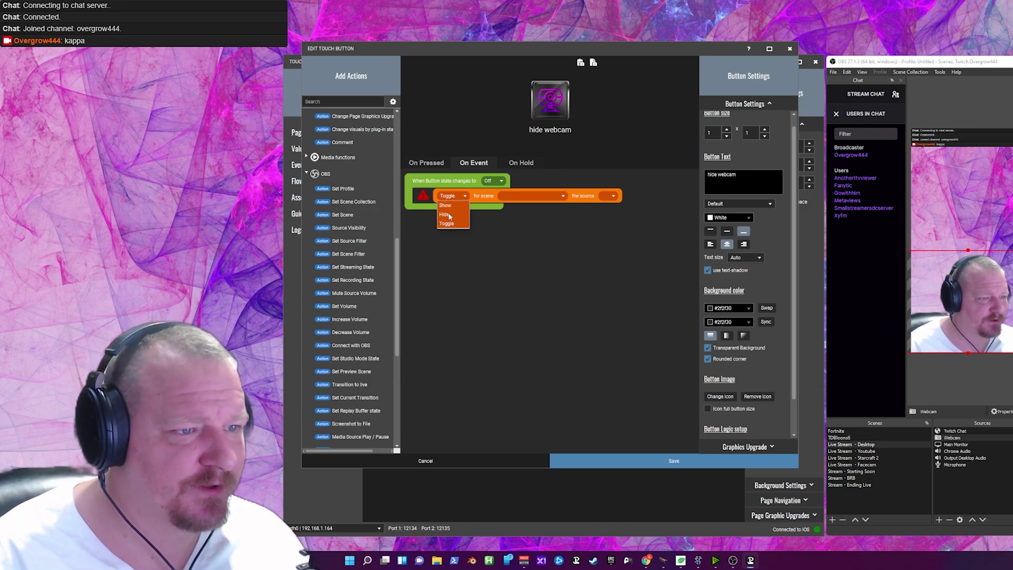
left_click(447, 215)
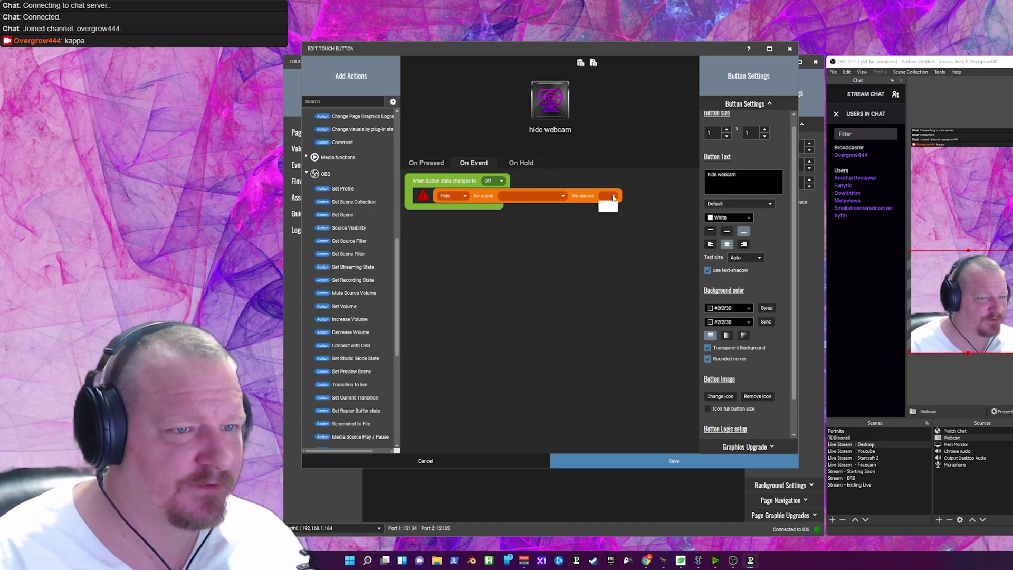
left_click(538, 197)
left_click(534, 206)
left_click(628, 199)
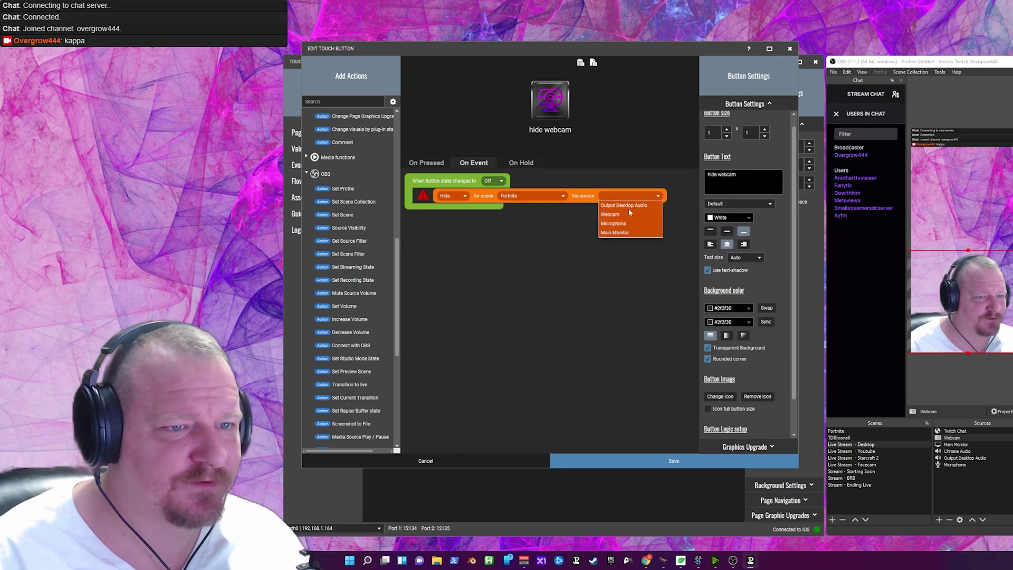
left_click(627, 210)
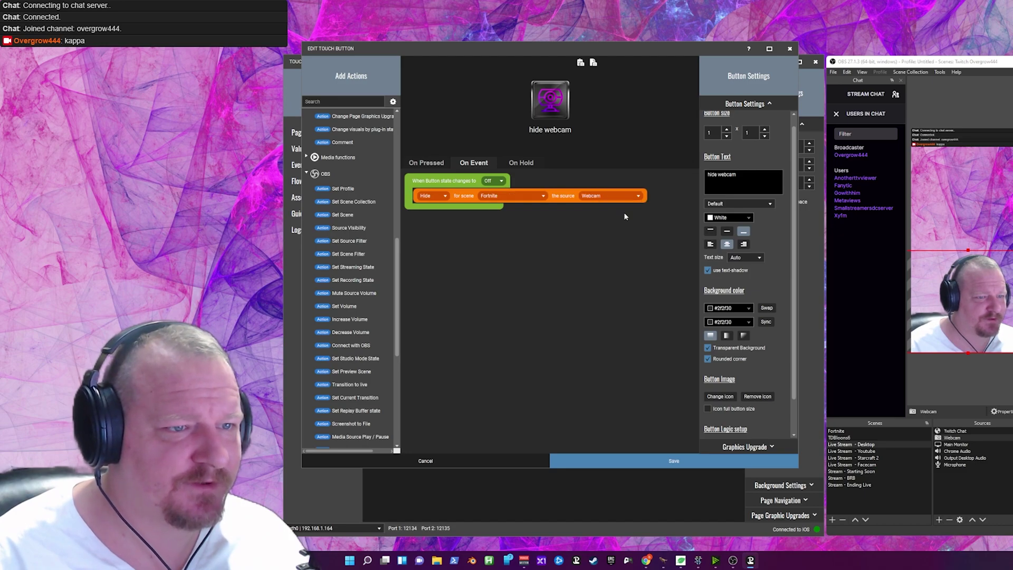
Copy the Fortnite hide action and paste five copies of it into the Off event.
right_click(460, 197)
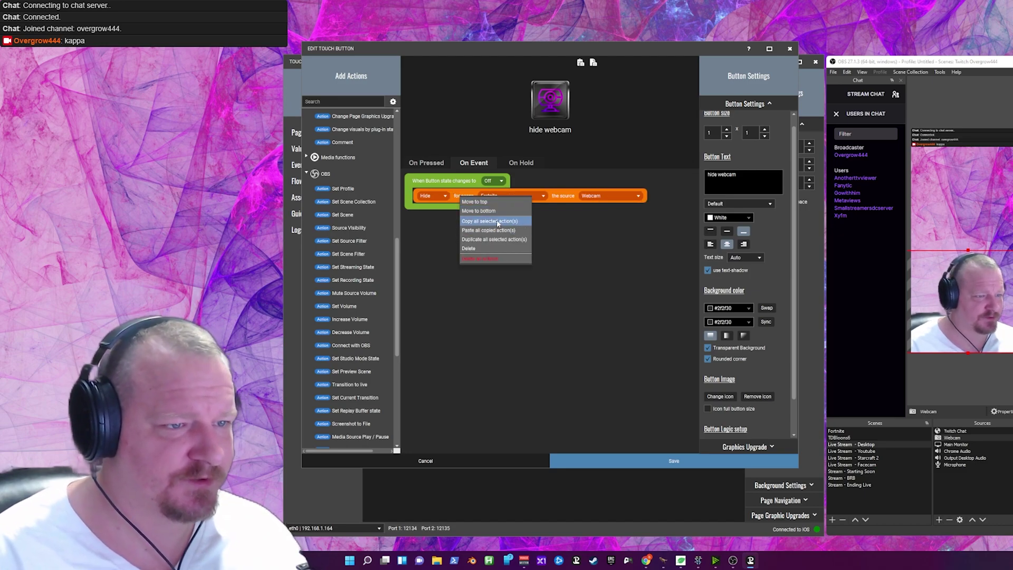
left_click(494, 222)
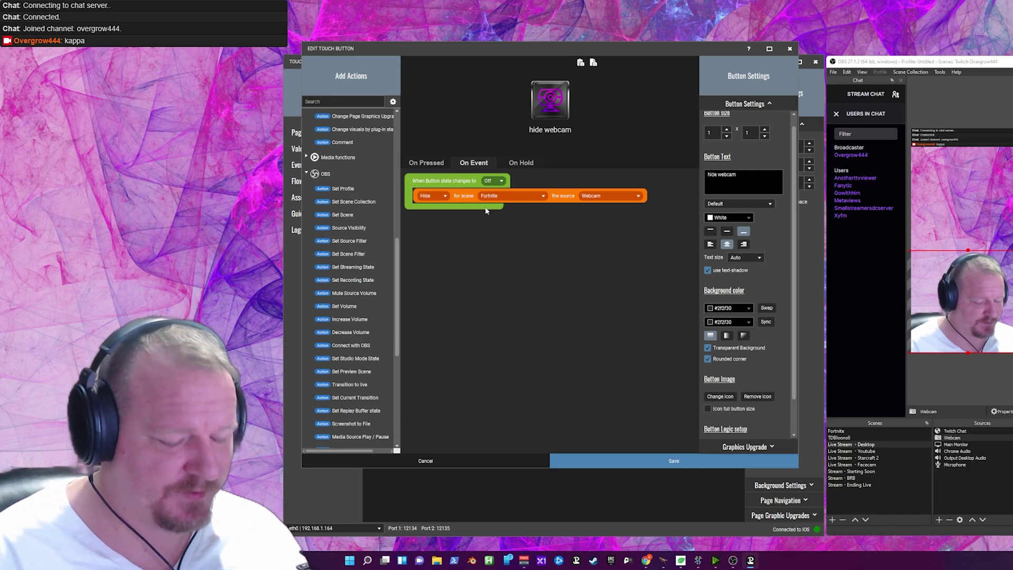
key("ctrl+v")
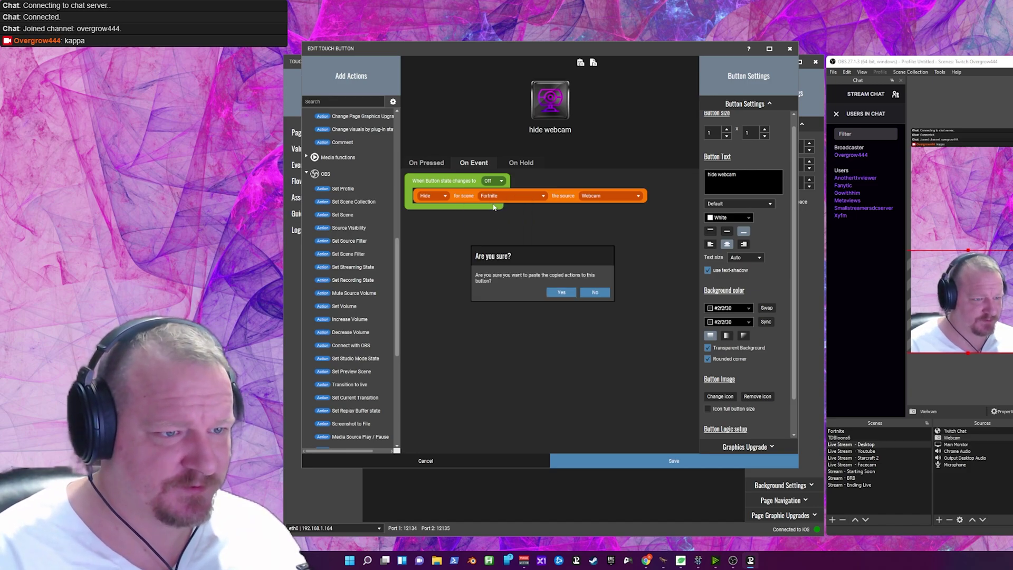
left_click(560, 292)
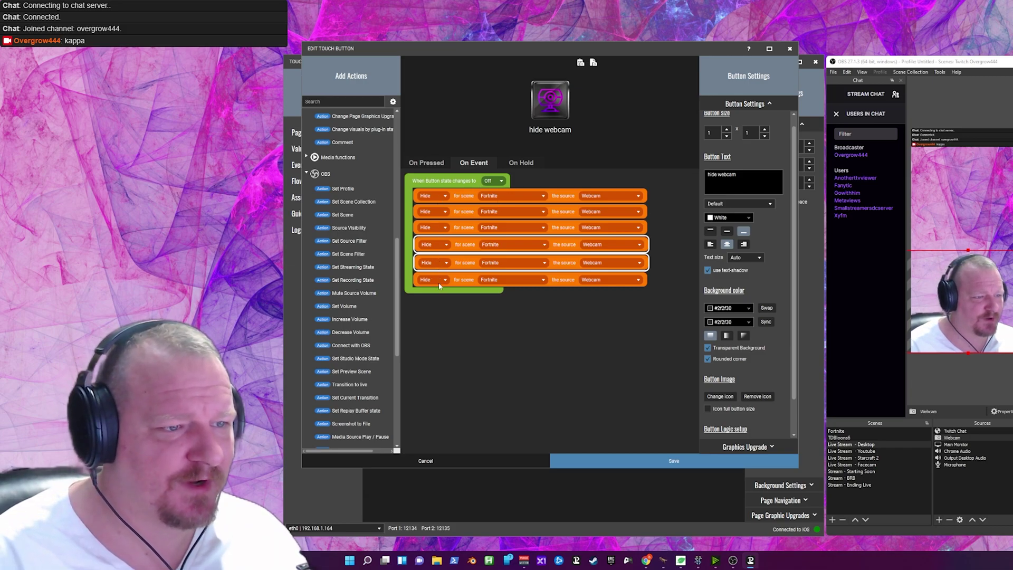
Set the second hide action to scene TDBloons6 and the third to Live Stream - Desktop, both with Webcam as source.
left_click(514, 212)
left_click(508, 232)
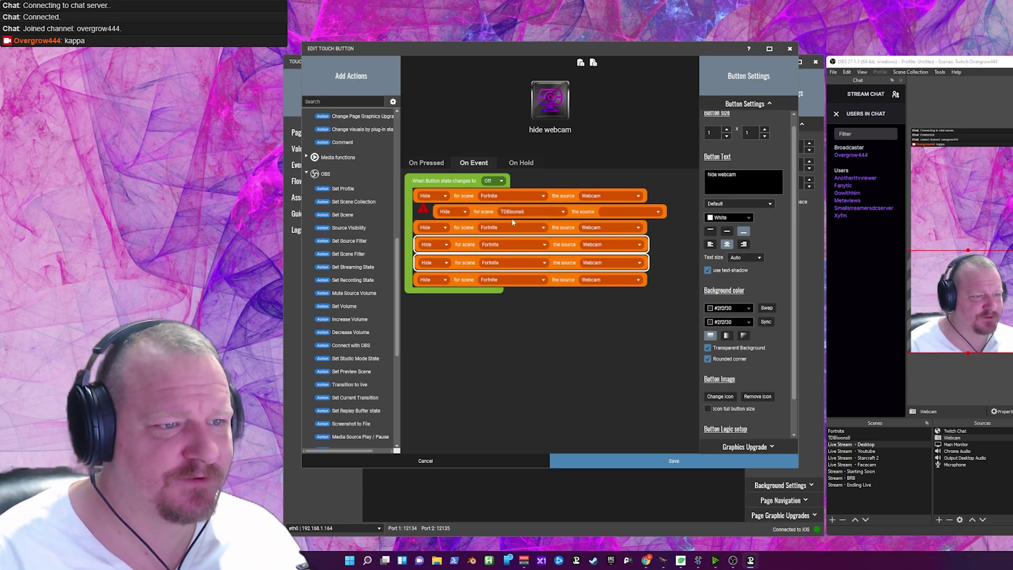
left_click(619, 216)
left_click(616, 234)
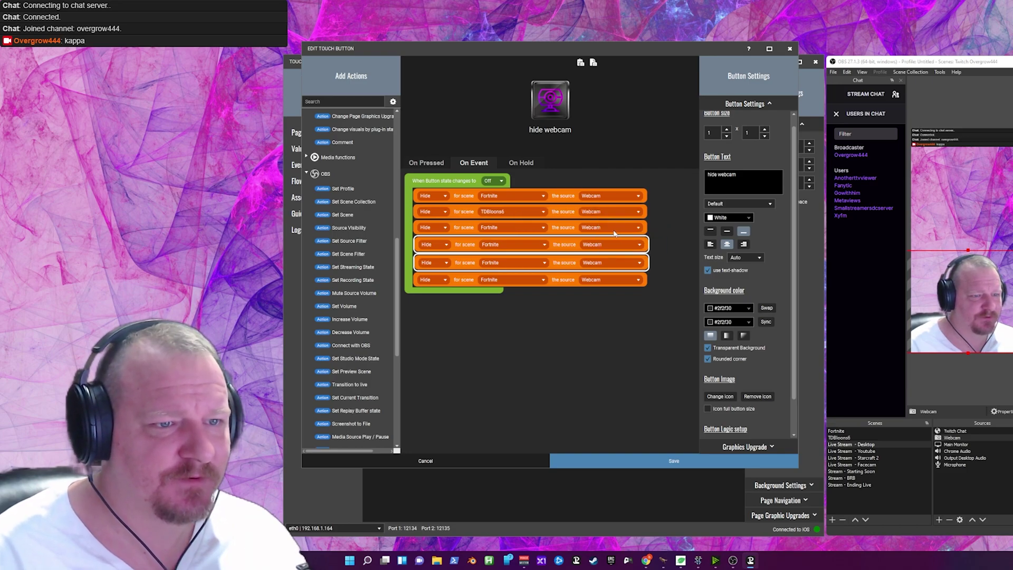
left_click(522, 228)
left_click(514, 257)
left_click(623, 228)
left_click(620, 247)
Set the fourth hide action to scene Live Stream - Youtube and the fifth to Live Stream - Starcraft 2, both with Webcam as source.
left_click(523, 245)
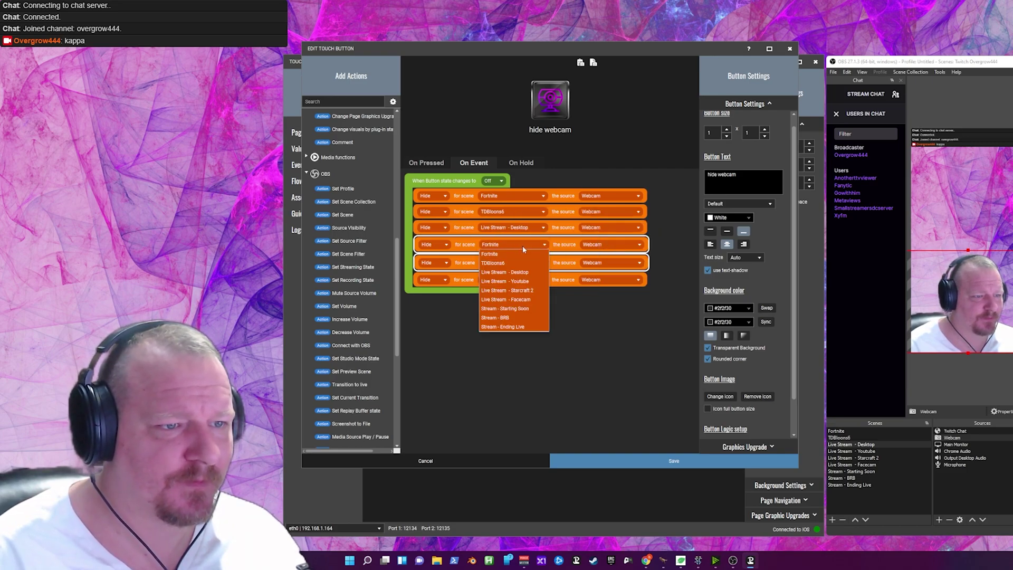
left_click(526, 282)
left_click(620, 244)
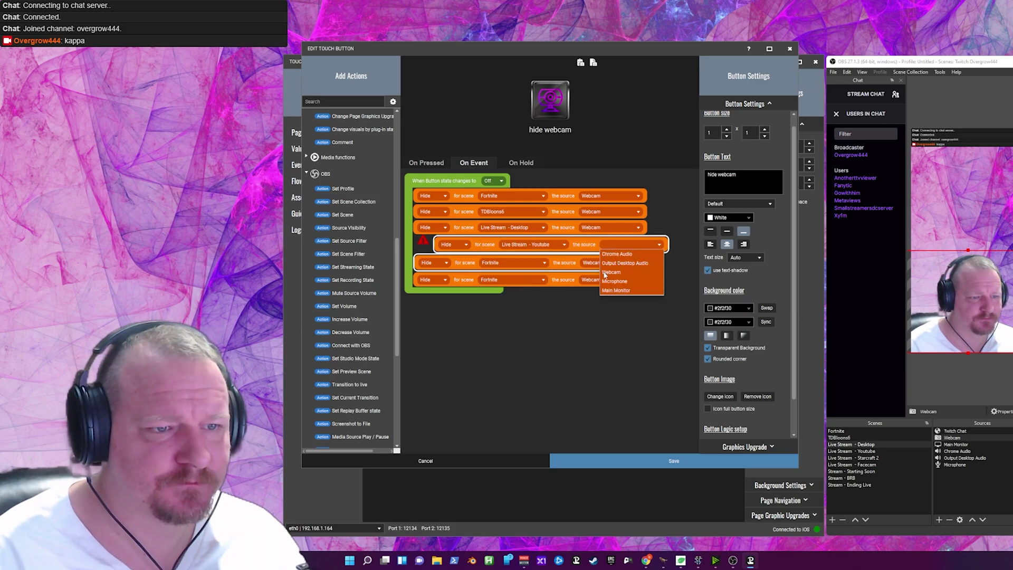
left_click(618, 264)
left_click(527, 263)
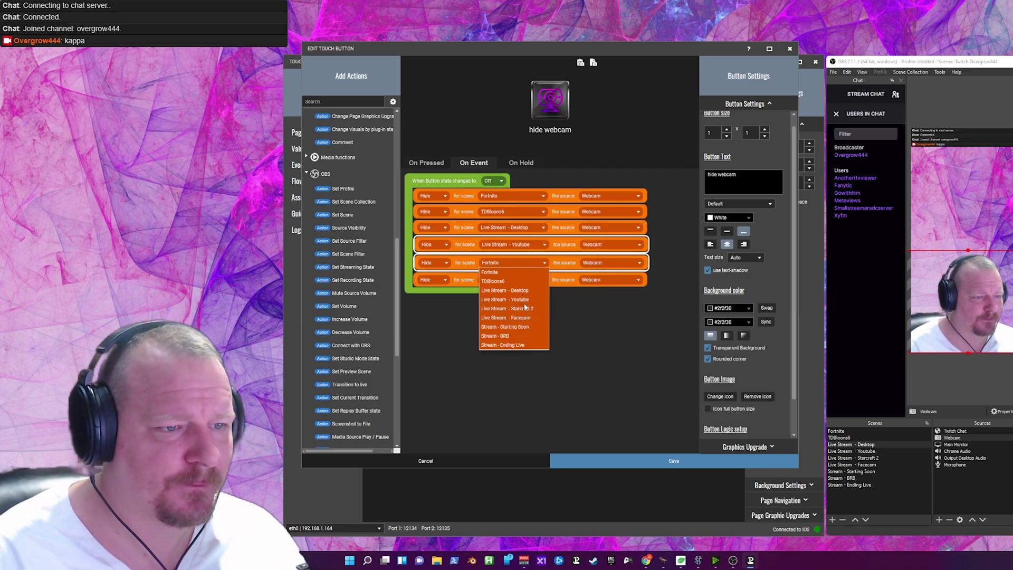
left_click(525, 310)
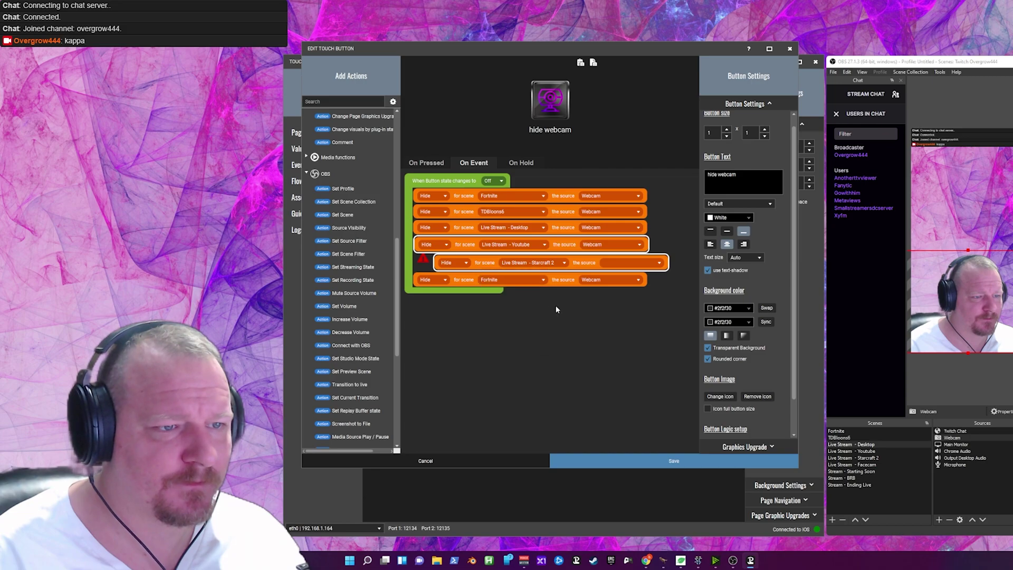
left_click(610, 263)
left_click(611, 272)
Set the sixth hide action to scene Live Stream - Facecam with Webcam as source.
left_click(521, 279)
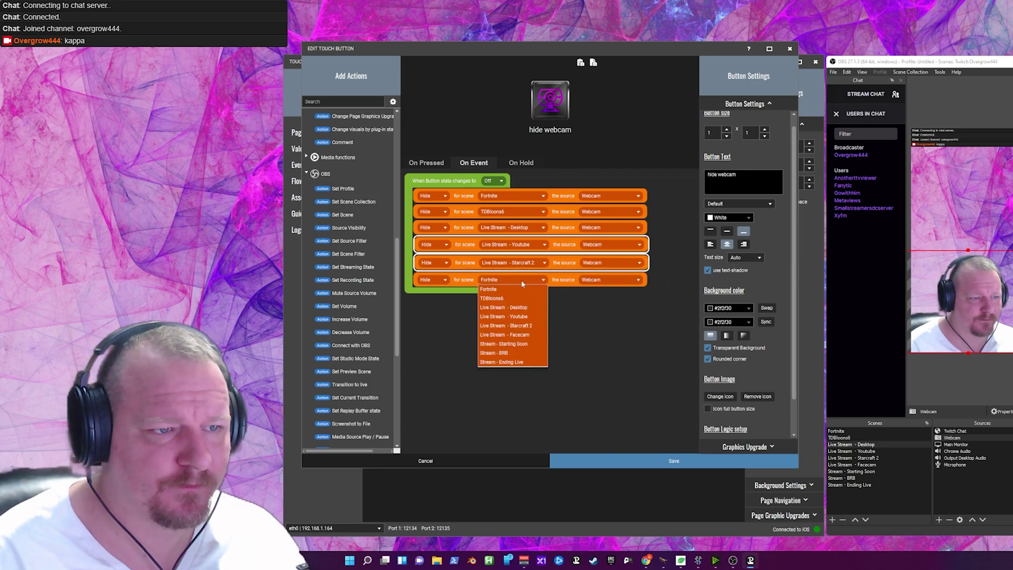
left_click(529, 336)
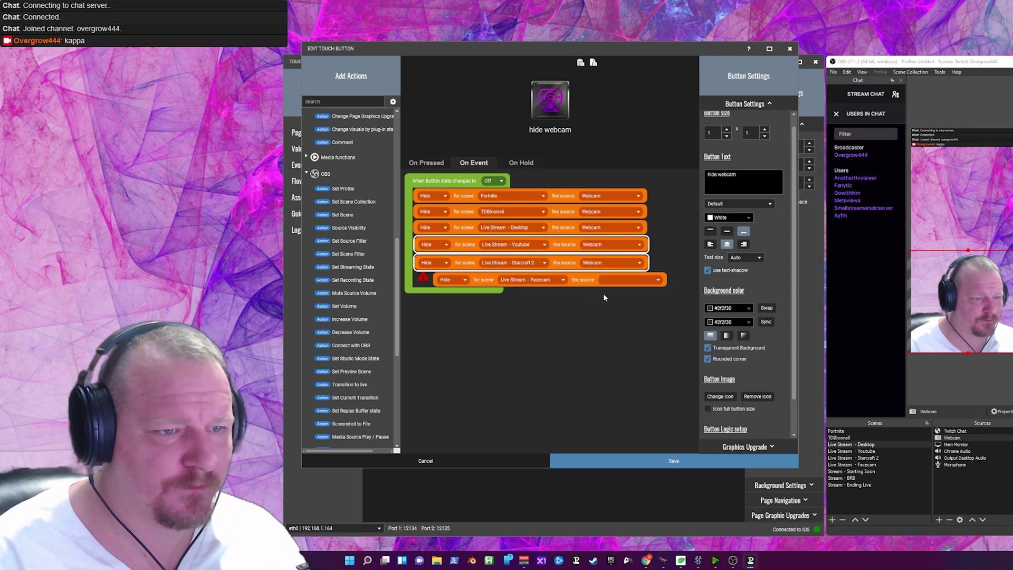
left_click(615, 280)
left_click(611, 289)
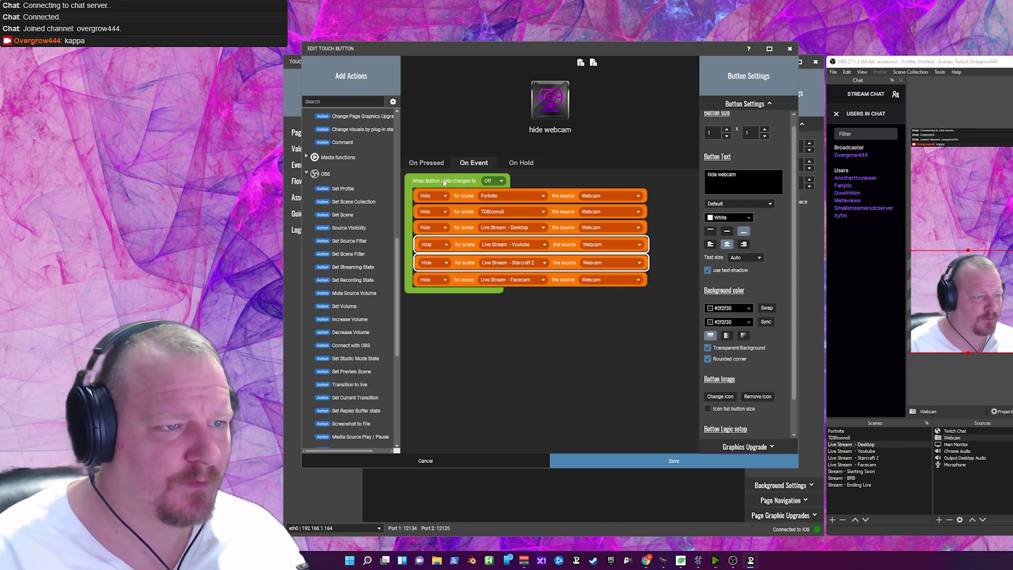
Copy the Off event together with its six hide actions and paste the copies below it.
left_click_drag(445, 179, 448, 179)
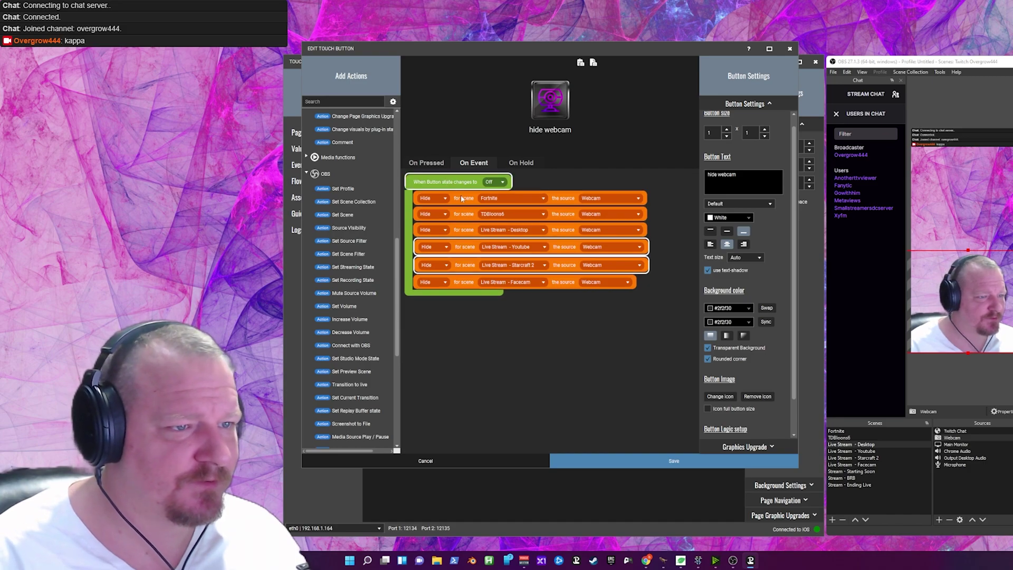
left_click_drag(465, 233, 465, 289)
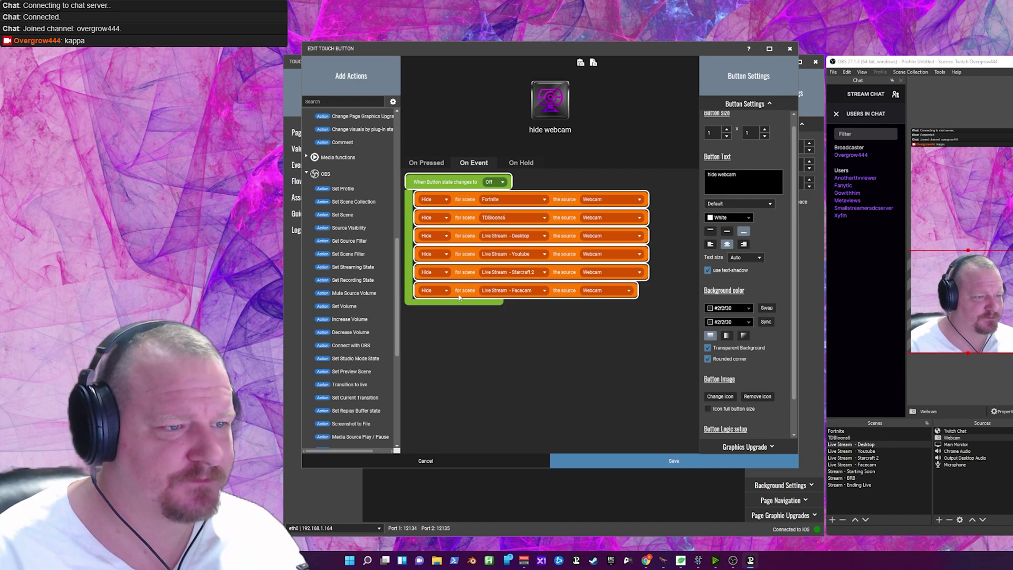
right_click(465, 291)
left_click(491, 304)
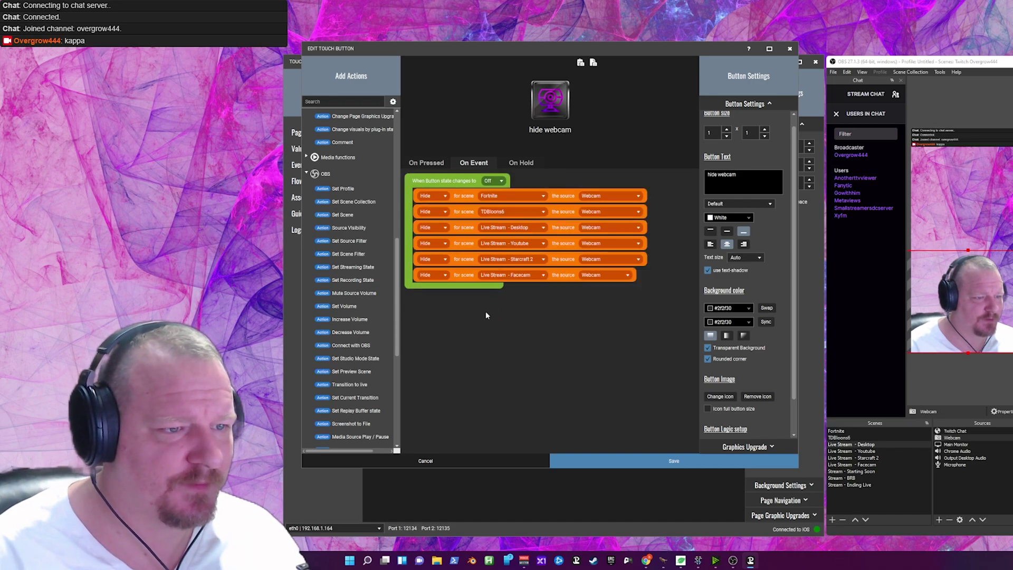
right_click(448, 337)
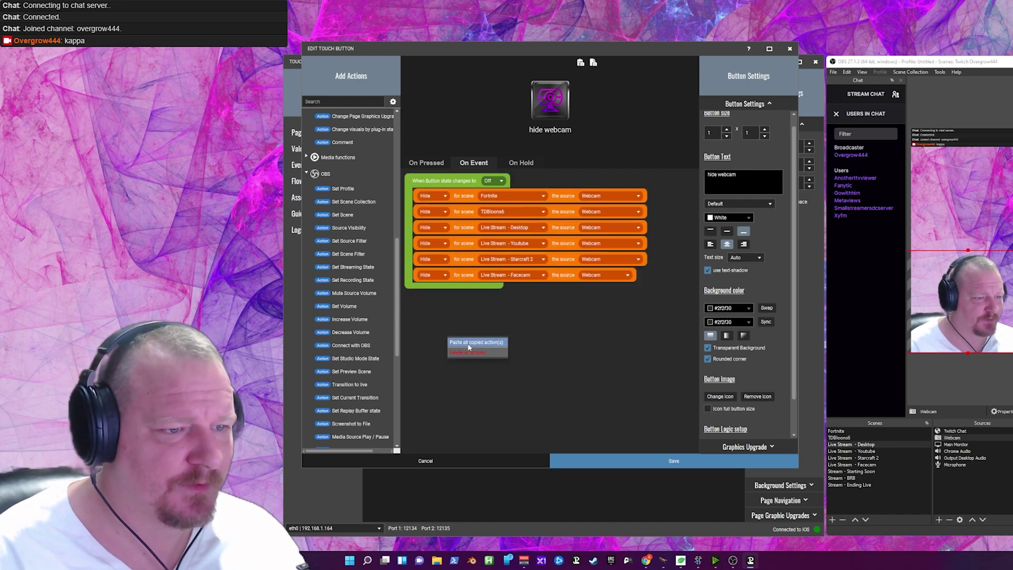
left_click(469, 343)
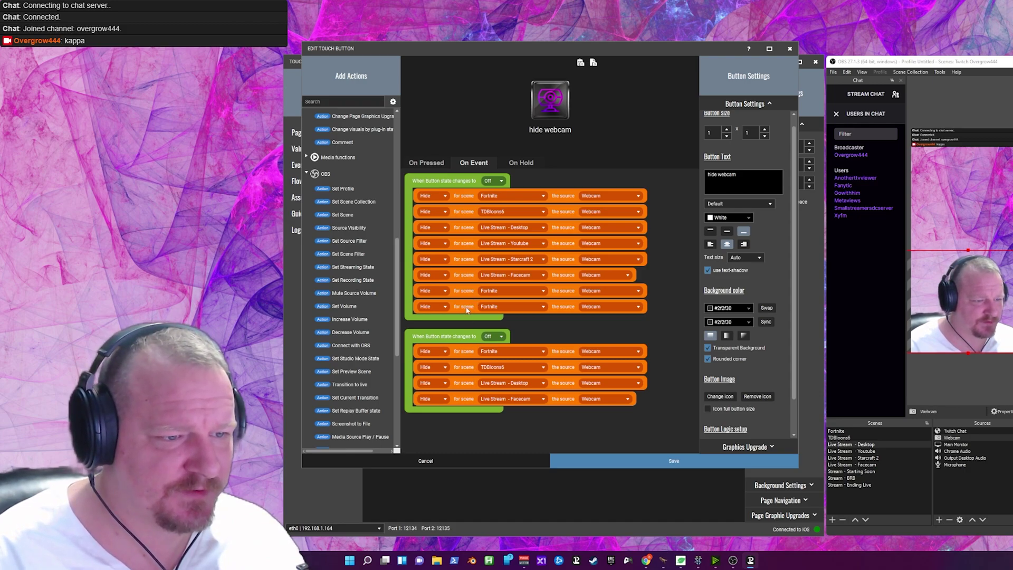
left_click_drag(467, 309, 471, 320)
key("ctrl+z")
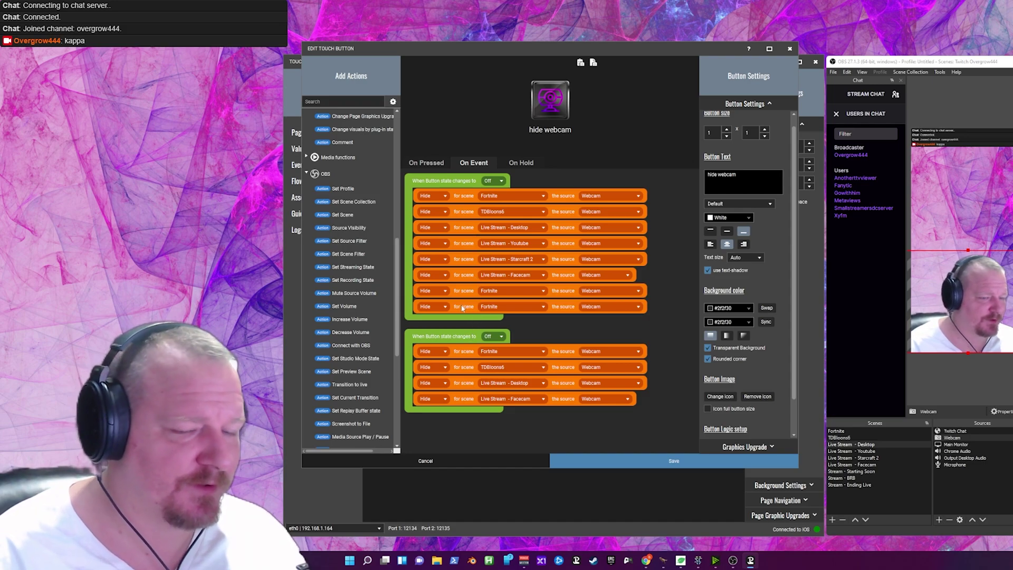
left_click_drag(467, 310, 467, 318)
mouse_move(470, 306)
left_mouse_down()
mouse_move(472, 327)
mouse_move(470, 309)
left_mouse_up()
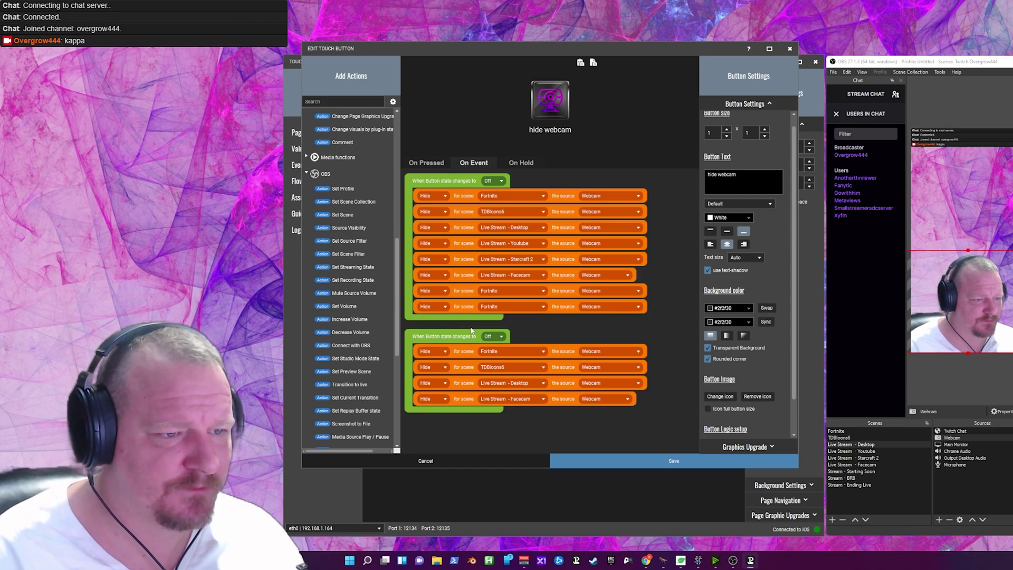
Delete the two surplus Fortnite hide actions at the end of the first Off event.
right_click(470, 308)
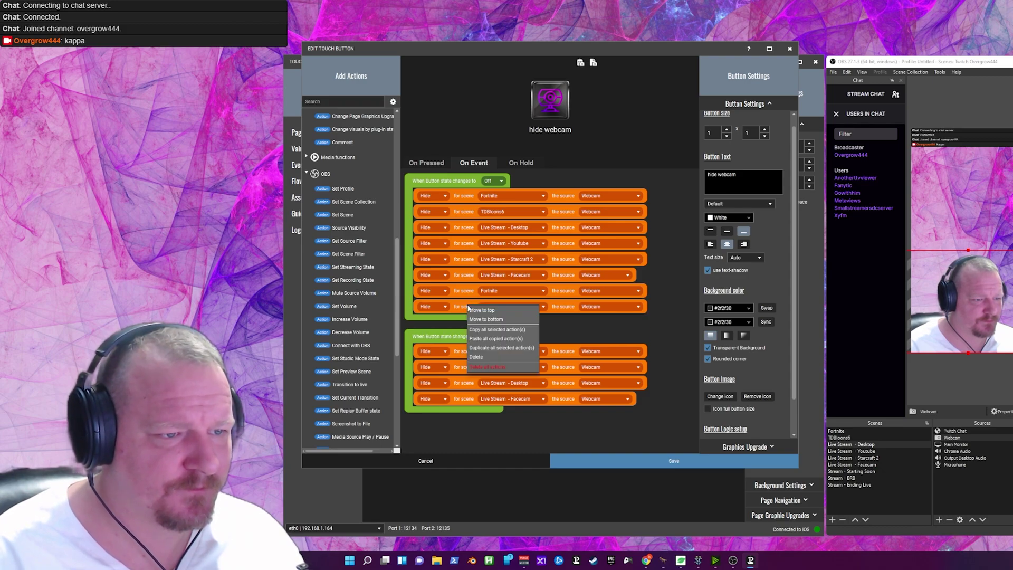
left_click(476, 356)
key("Return")
right_click(467, 289)
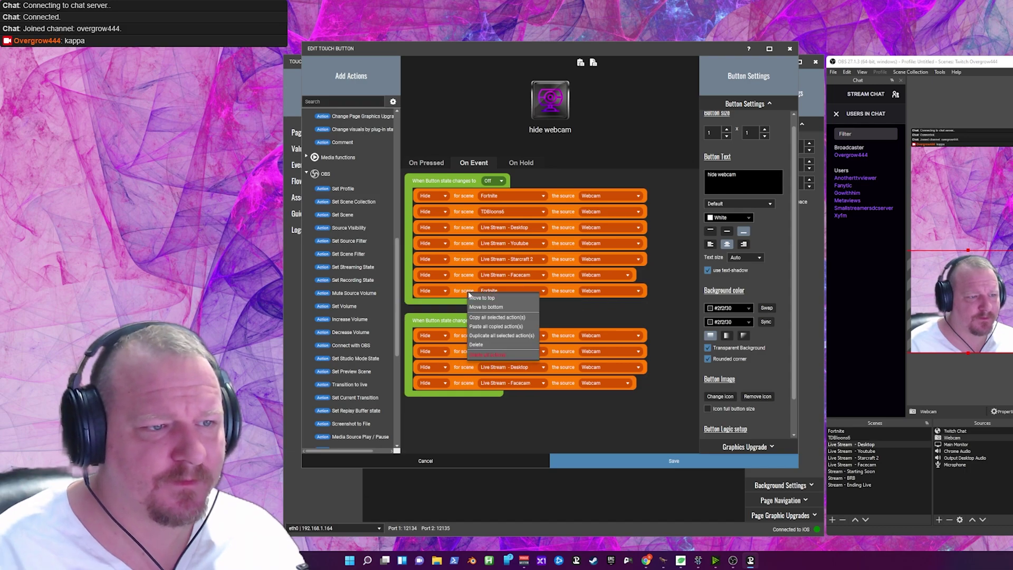
left_click(530, 338)
left_click(558, 288)
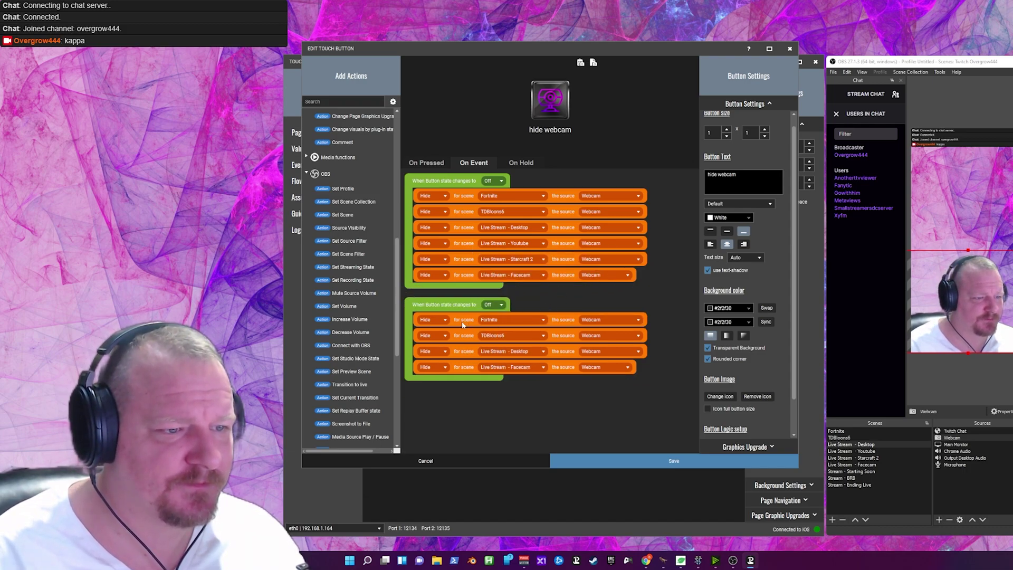
Copy the Fortnite hide action in the second Off event and paste two more copies of it there.
left_click(466, 321)
right_click(465, 321)
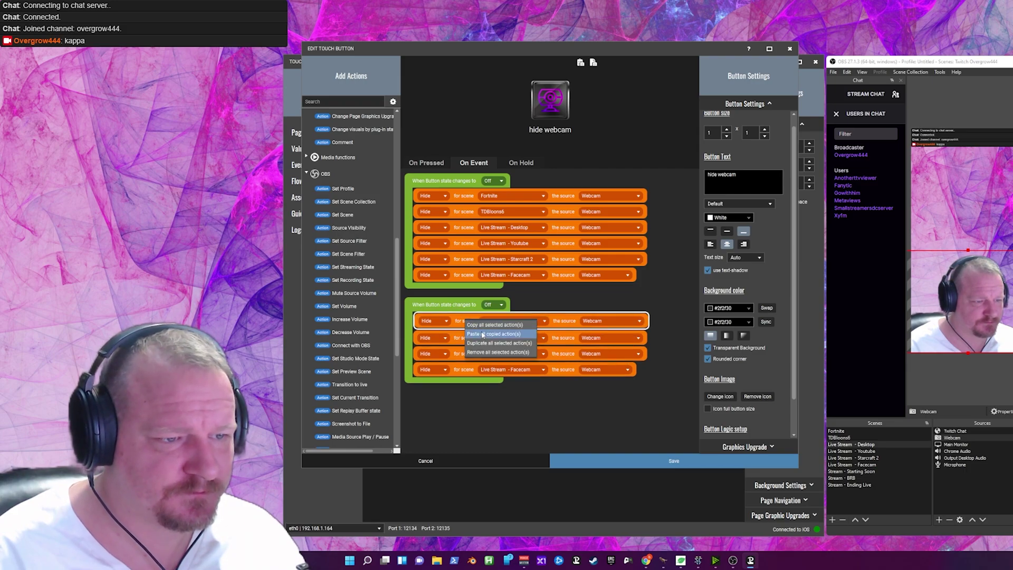
left_click(482, 325)
right_click(466, 320)
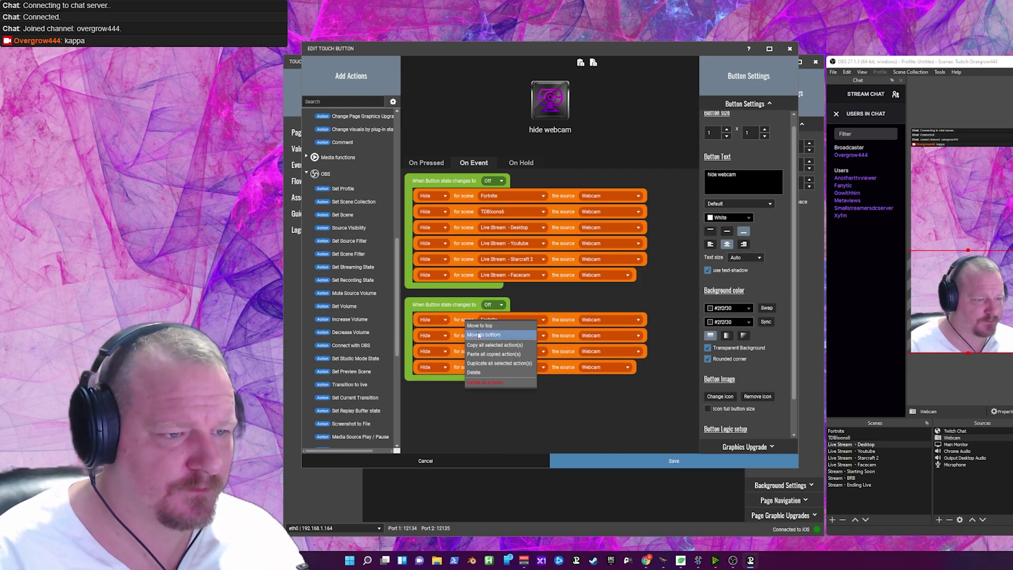
left_click(488, 356)
right_click(469, 337)
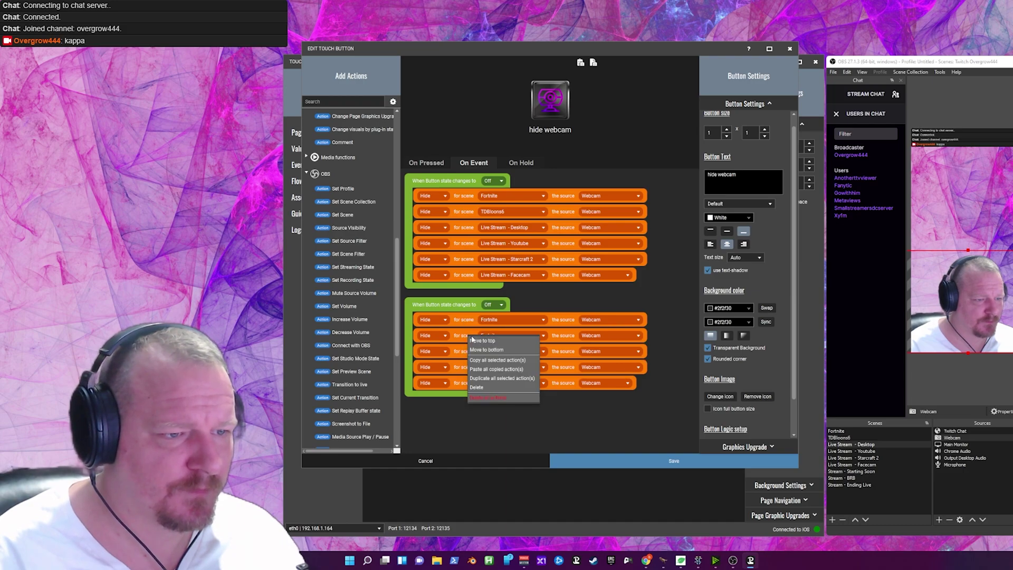
left_click(482, 370)
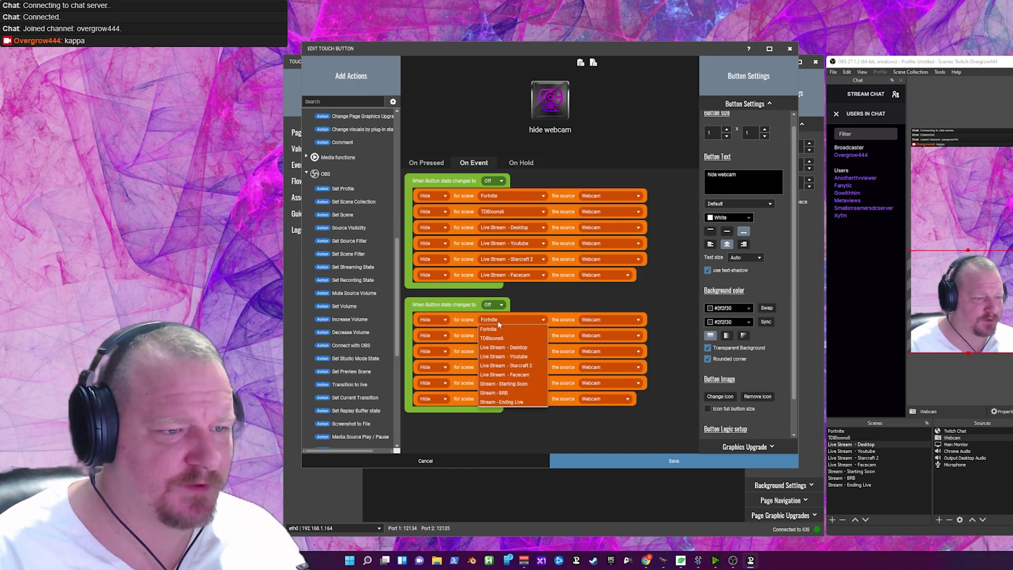
Set the second event's actions two to six to scenes TDBloons6, Live Stream - Desktop, Live Stream - Youtube, Live Stream - Starcraft 2 and Live Stream - Facecam.
left_click(501, 331)
left_click(501, 353)
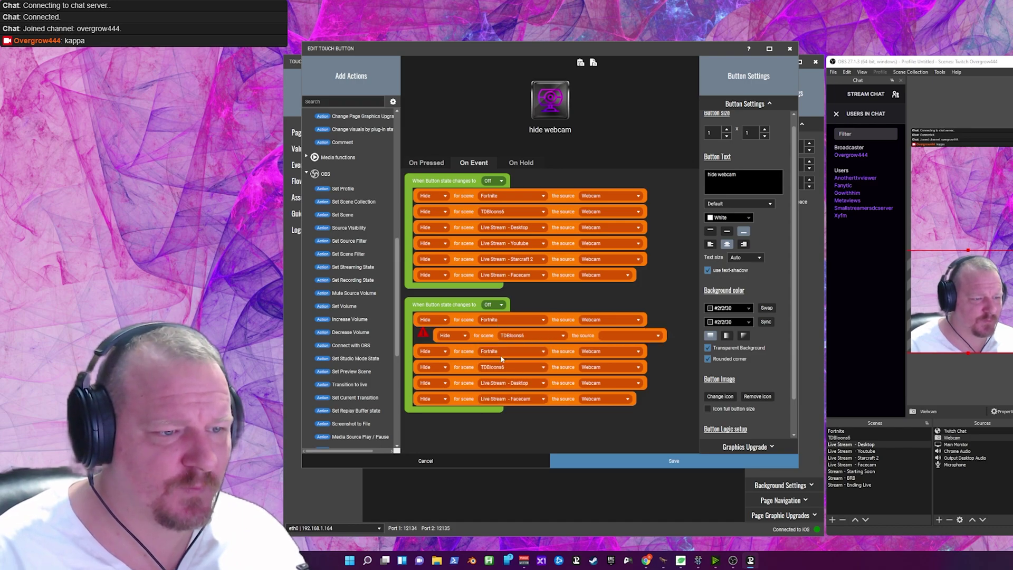
left_click(502, 350)
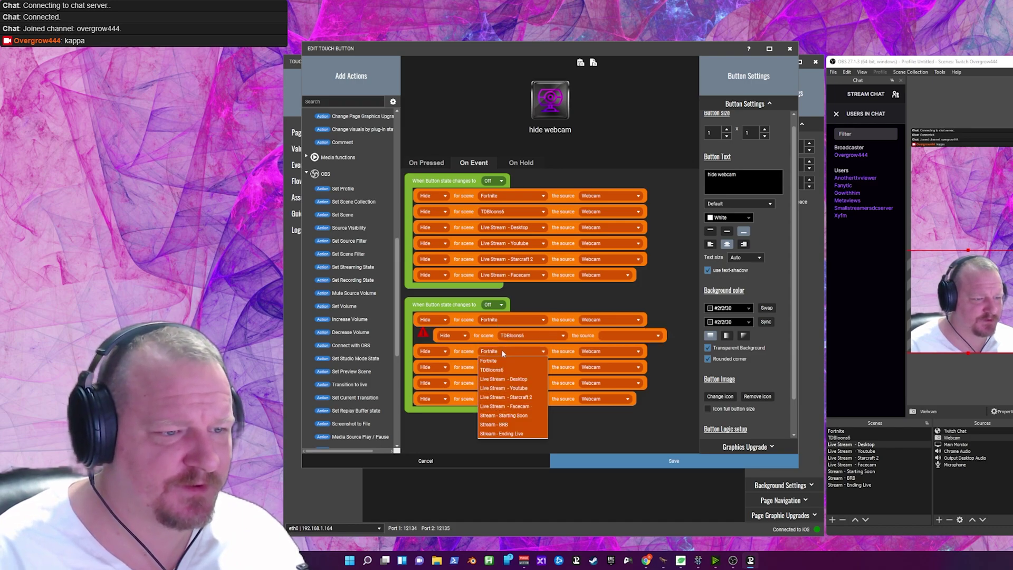
left_click(503, 379)
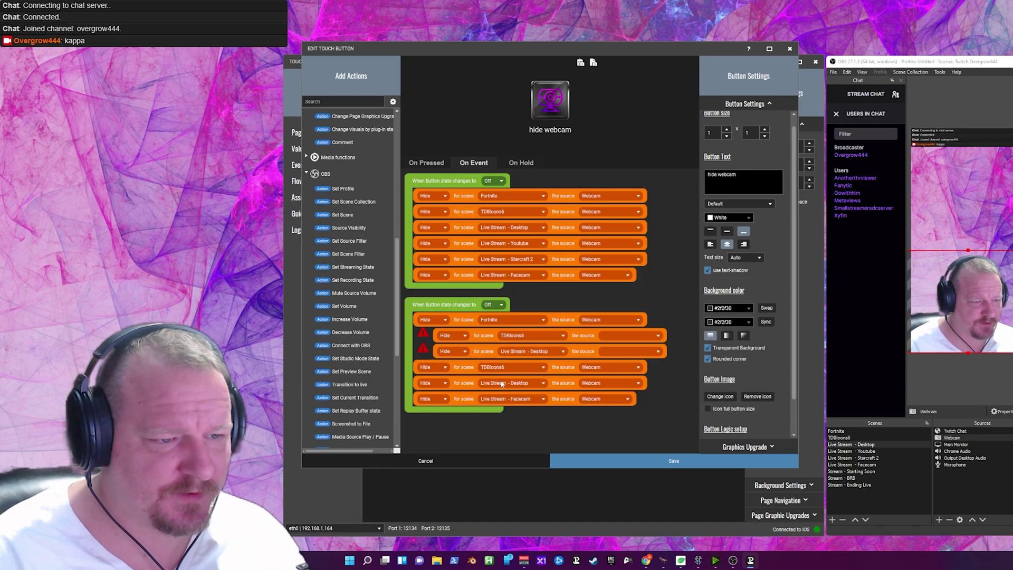
left_click(508, 366)
left_click(508, 404)
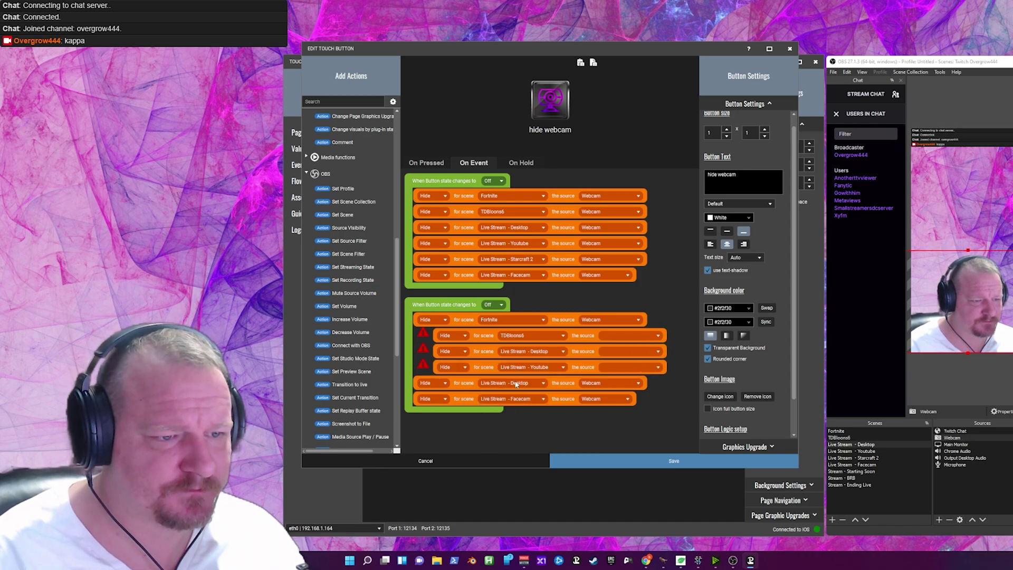
left_click(516, 384)
left_click(517, 429)
left_click(521, 399)
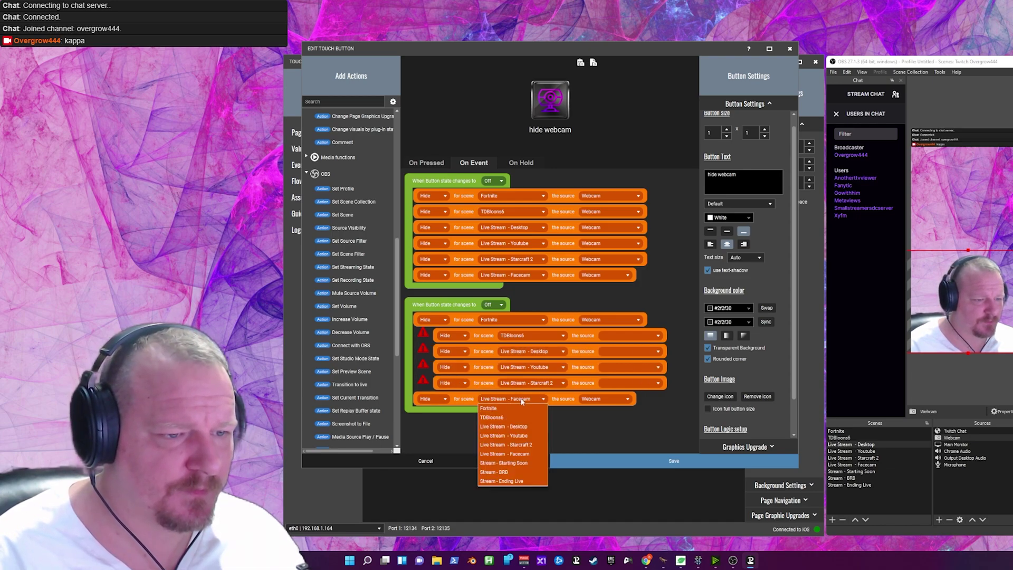
left_click(524, 453)
Choose Webcam as the source for the Starcraft 2, Youtube, Desktop and TDBloons6 actions in the second event.
left_click(624, 385)
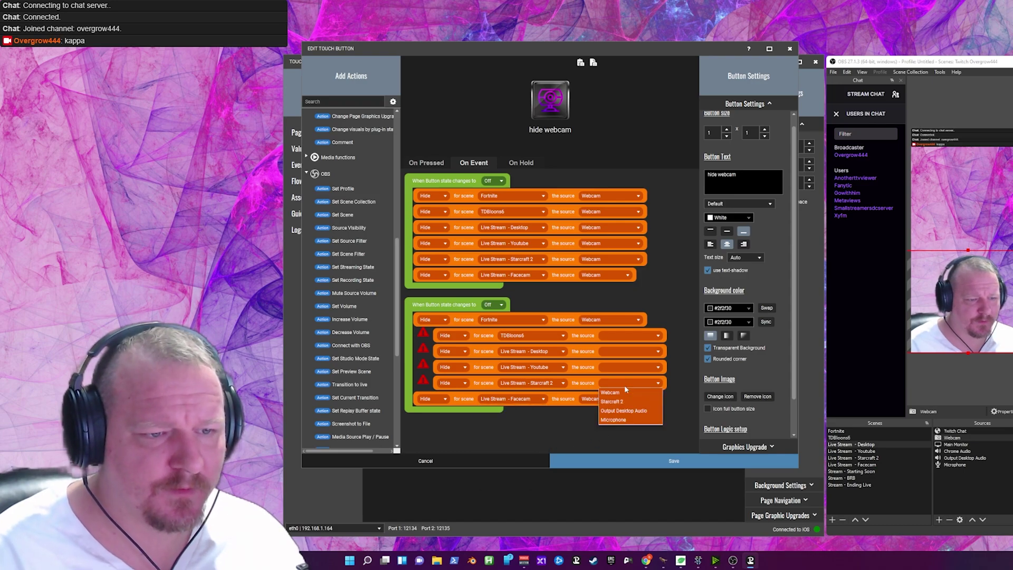
left_click(622, 410)
left_click(625, 370)
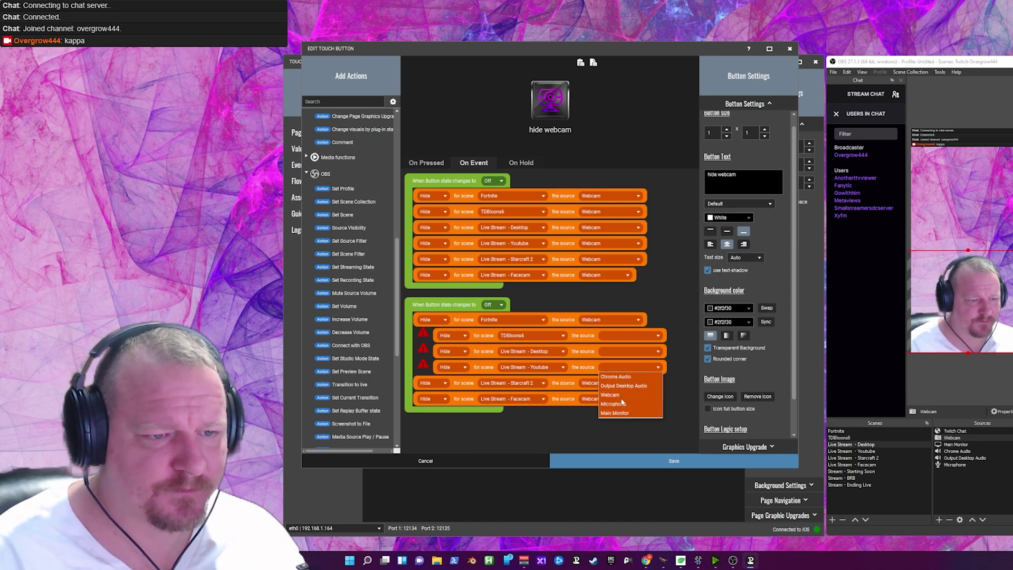
left_click(610, 395)
left_click(626, 351)
left_click(611, 370)
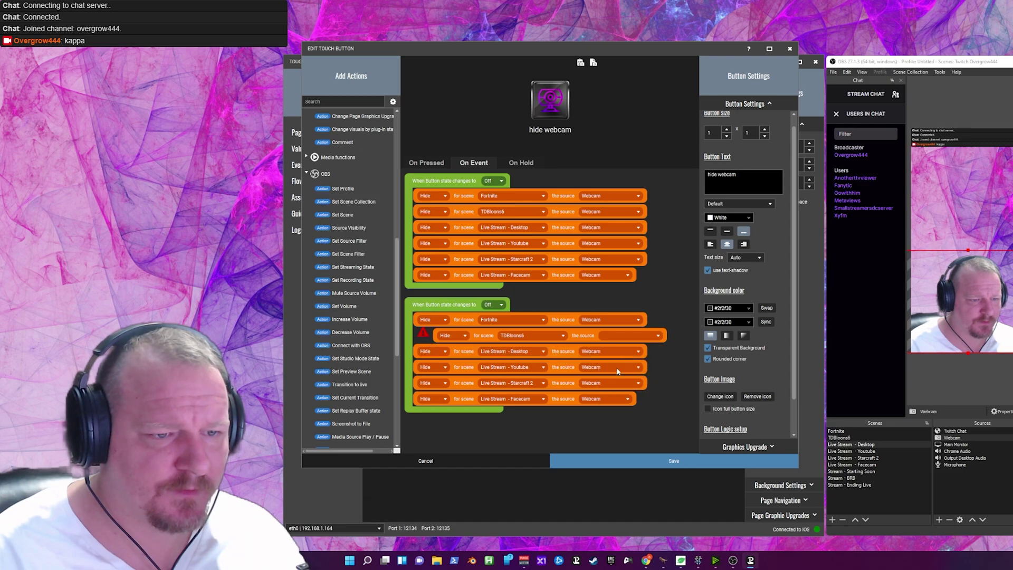
left_click(627, 338)
left_click(612, 354)
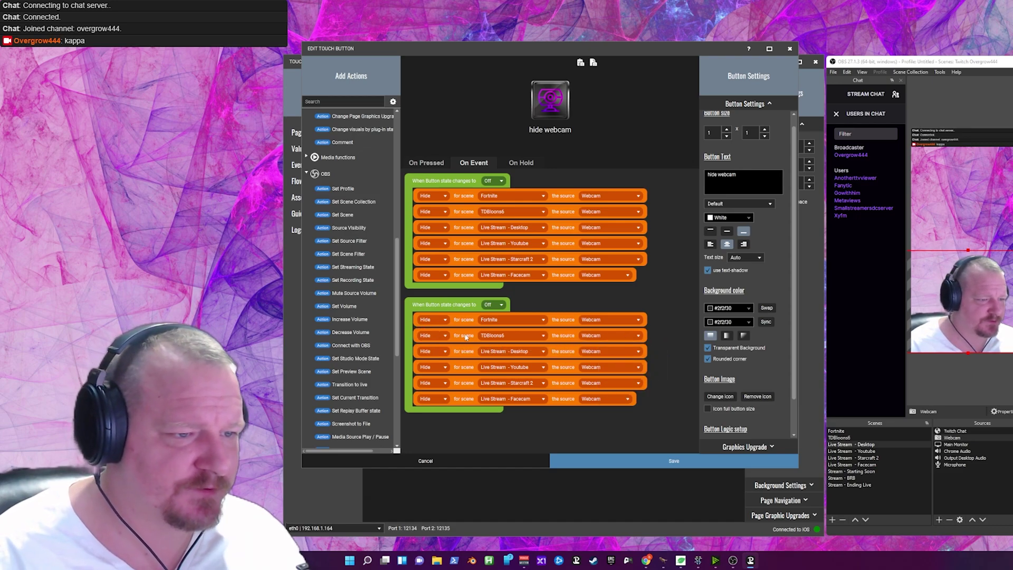
Change the second event's Fortnite action to Show and set that event's trigger state to On.
left_click(431, 319)
left_click(437, 331)
left_click(490, 305)
left_click(489, 320)
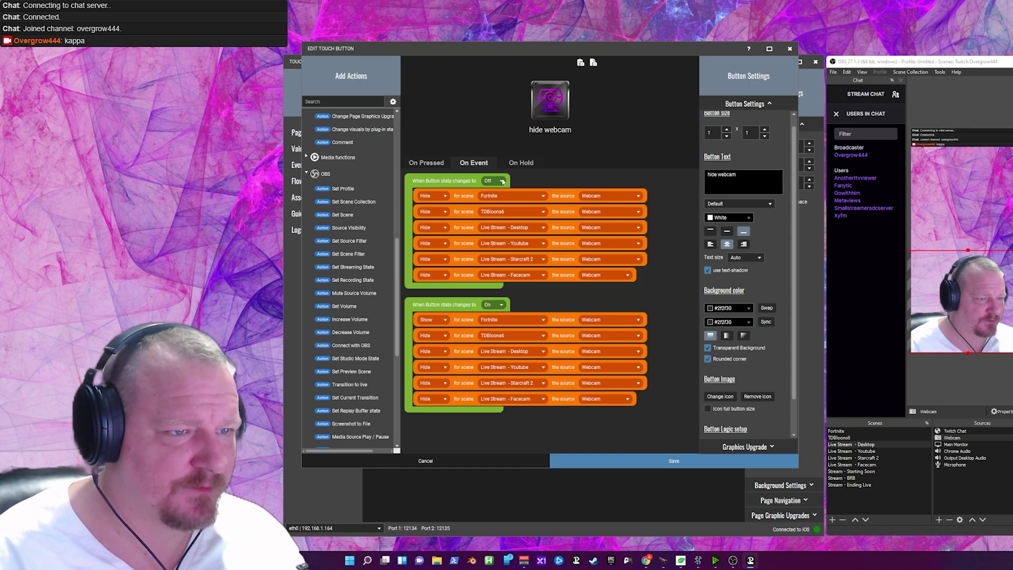
Set the first event to run when the button state changes to On and the second when it changes to Off.
left_click(491, 190)
left_click(496, 305)
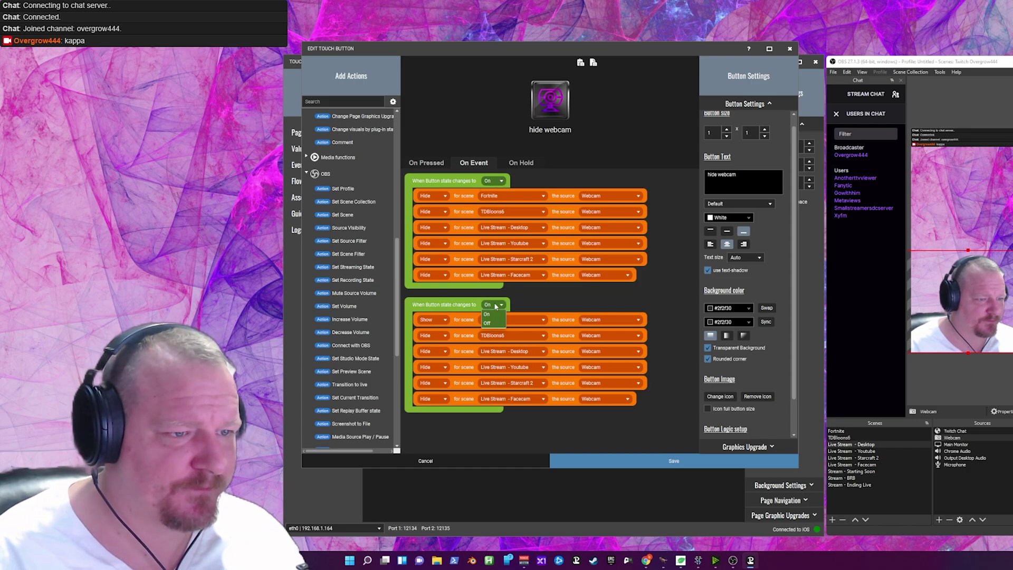
left_click(497, 323)
Change the remaining five actions in the Off event, from TDBloons6 through Live Stream - Facecam, to Show.
left_click(442, 339)
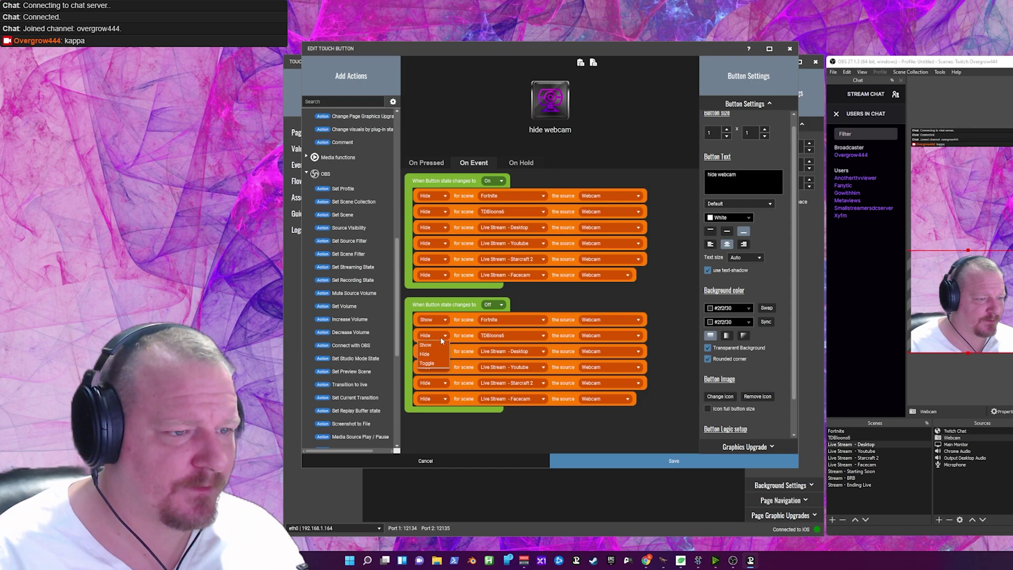
left_click(425, 345)
left_click(437, 352)
left_click(426, 361)
left_click(438, 368)
left_click(426, 377)
left_click(438, 383)
left_click(425, 393)
left_click(432, 399)
left_click(425, 408)
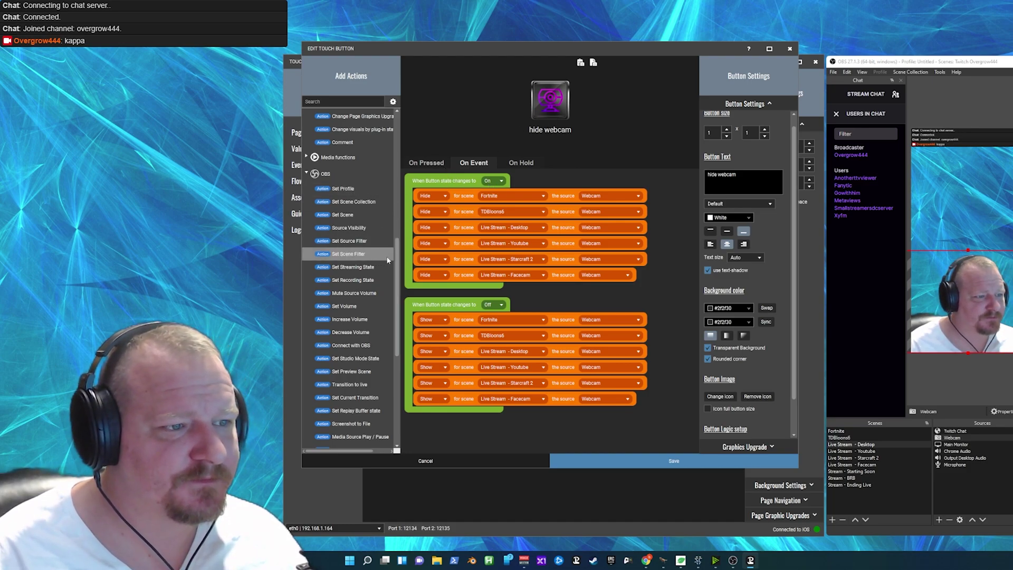
Start a Change Button Visuals action that changes the button title to "show webcam".
scroll(397, 233, "up", 3)
scroll(372, 267, "up", 6)
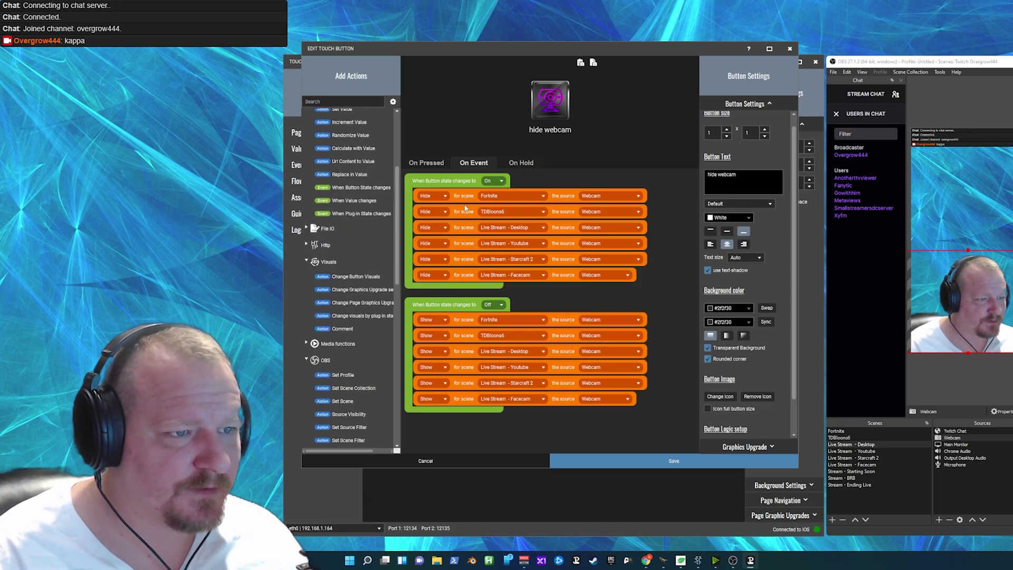
double_click(363, 279)
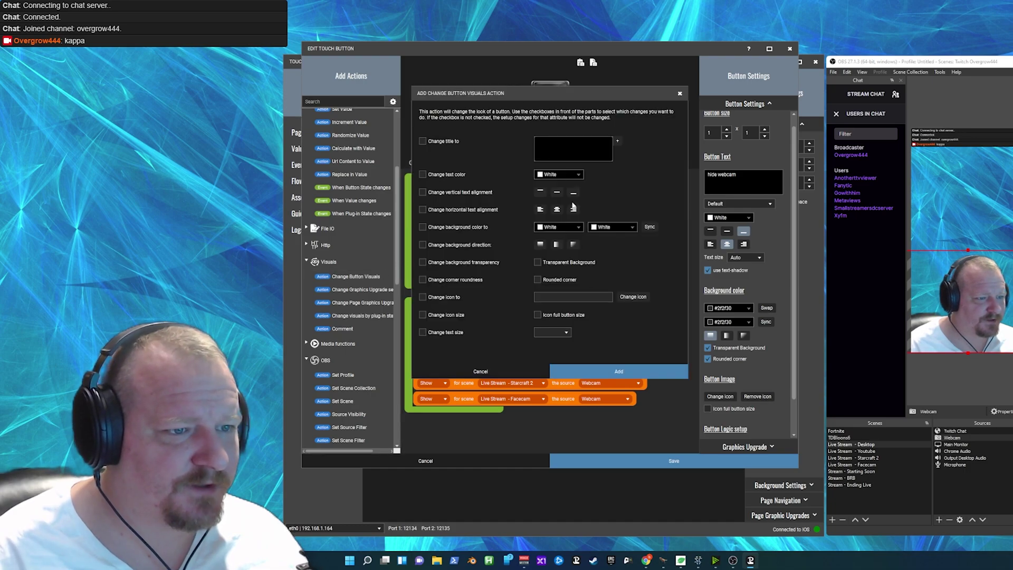
left_click(423, 141)
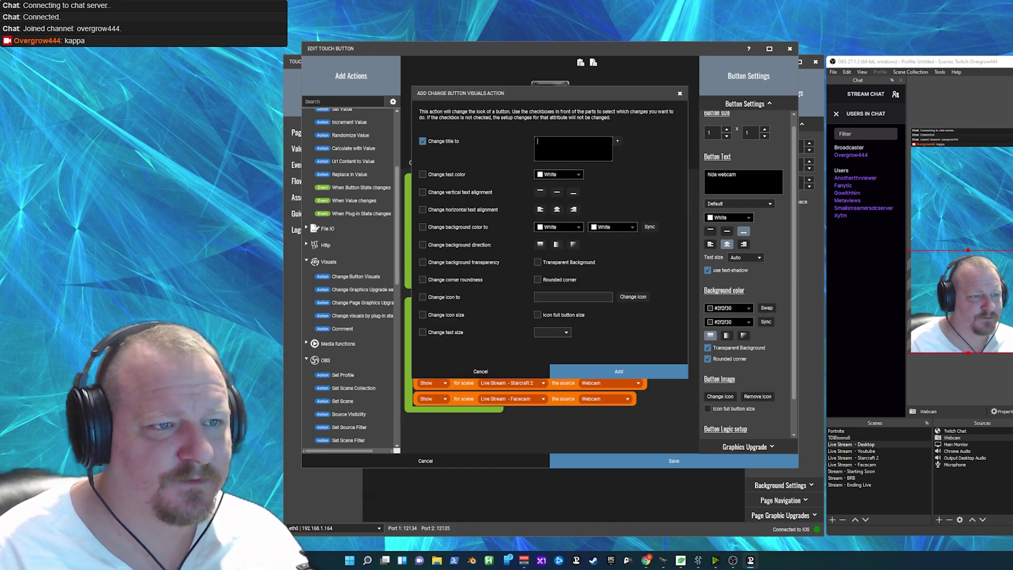
left_click_drag(560, 95, 596, 157)
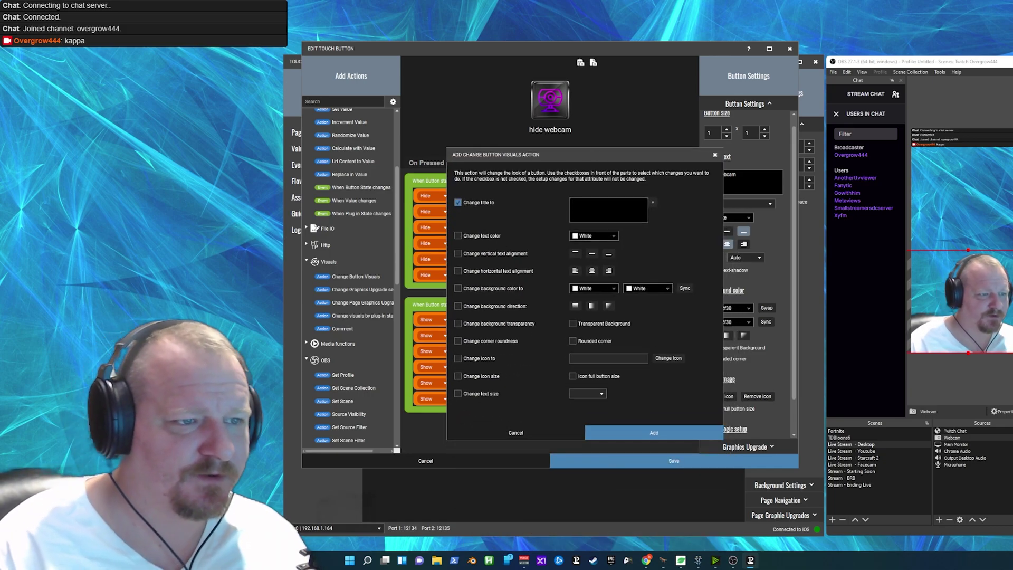
type("sho")
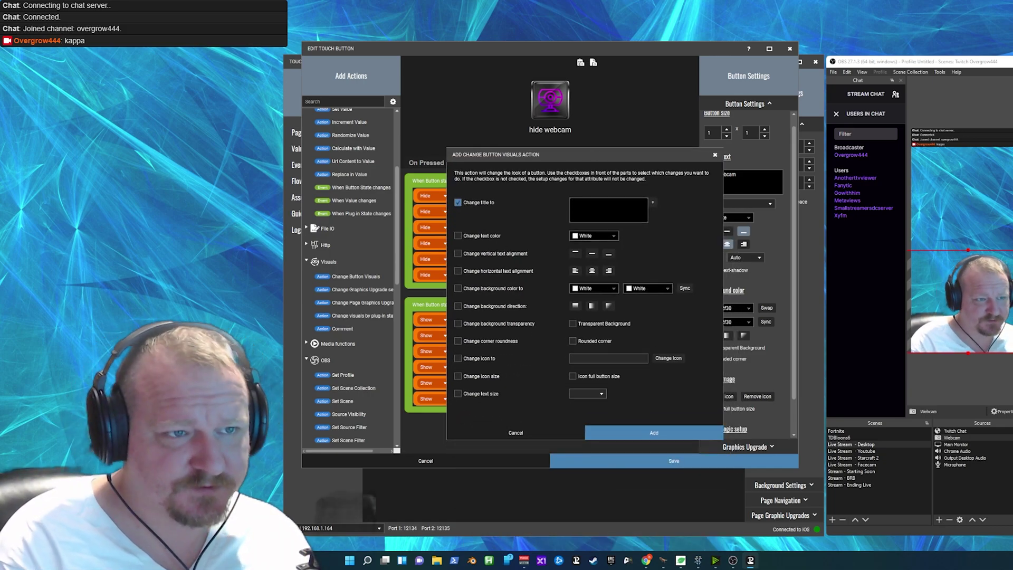
type("w webcam")
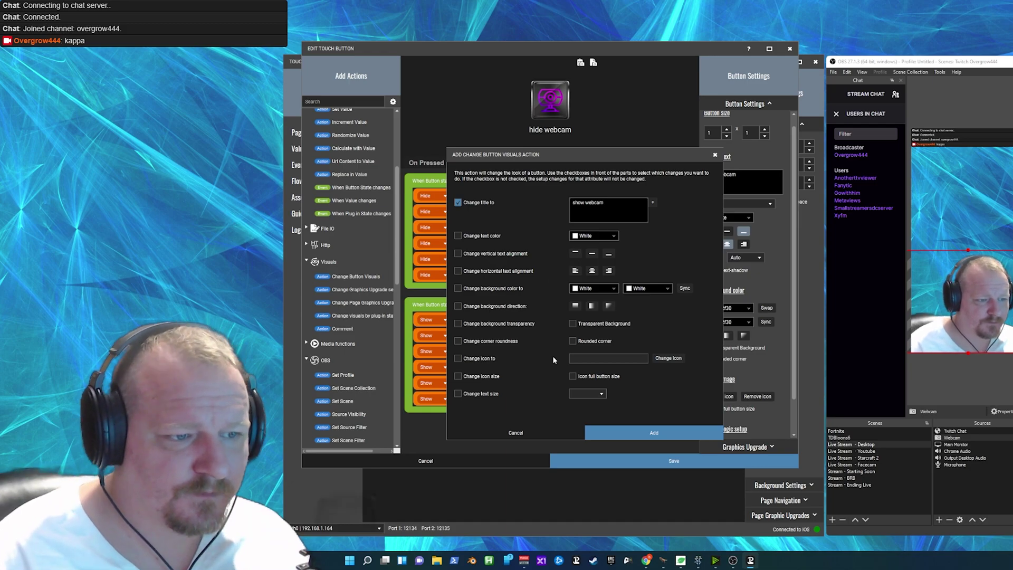
Have the visuals action also change the icon to the grey webcam from the METALLUM pack, and add the action.
left_click(458, 358)
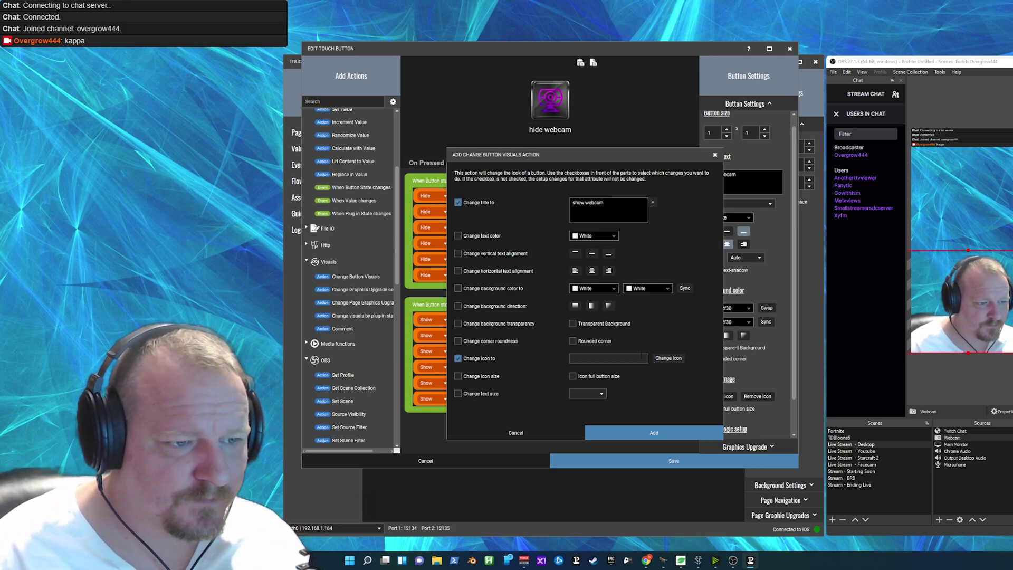
left_click(668, 358)
left_click(665, 370)
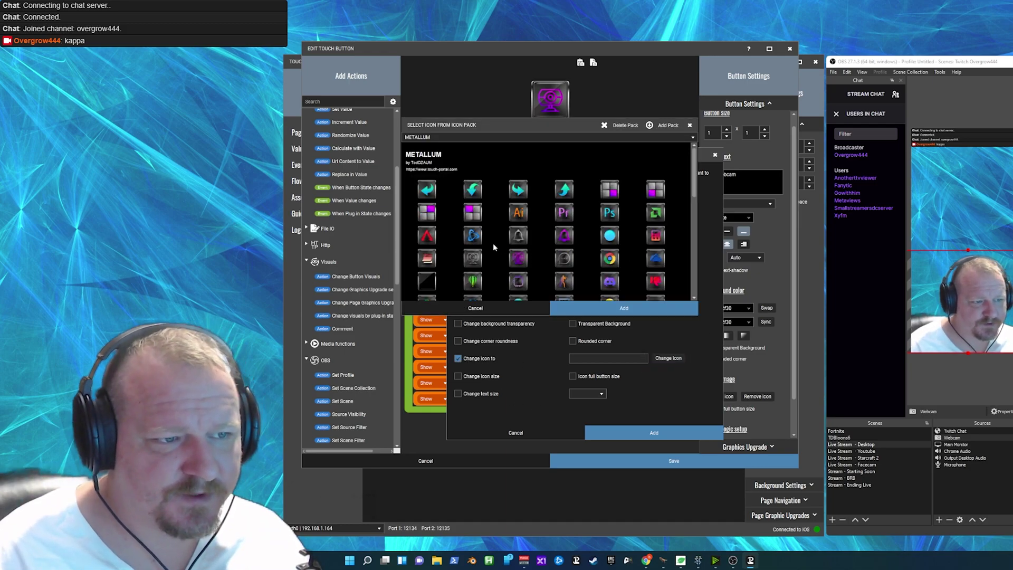
left_click(473, 259)
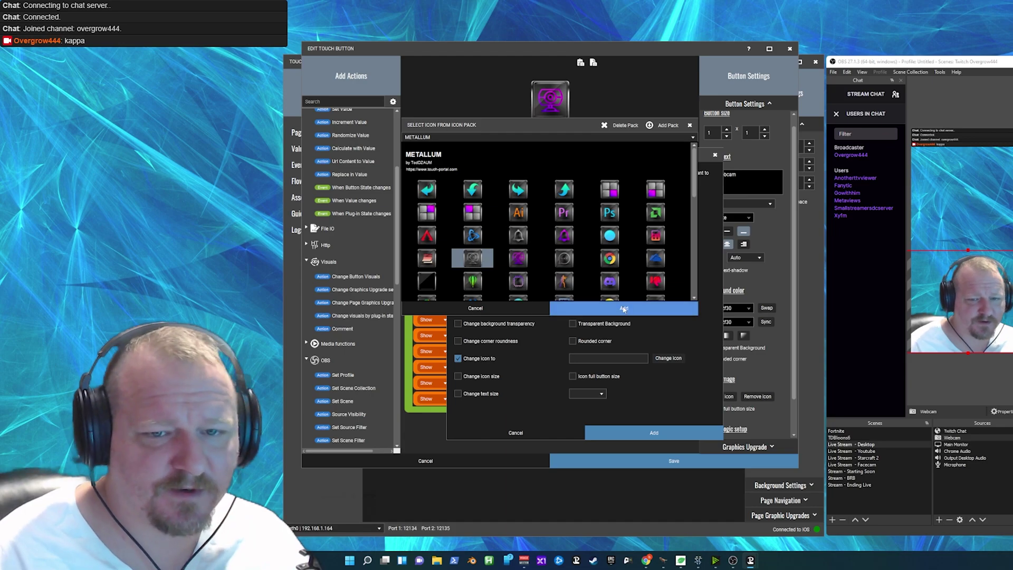
left_click(624, 308)
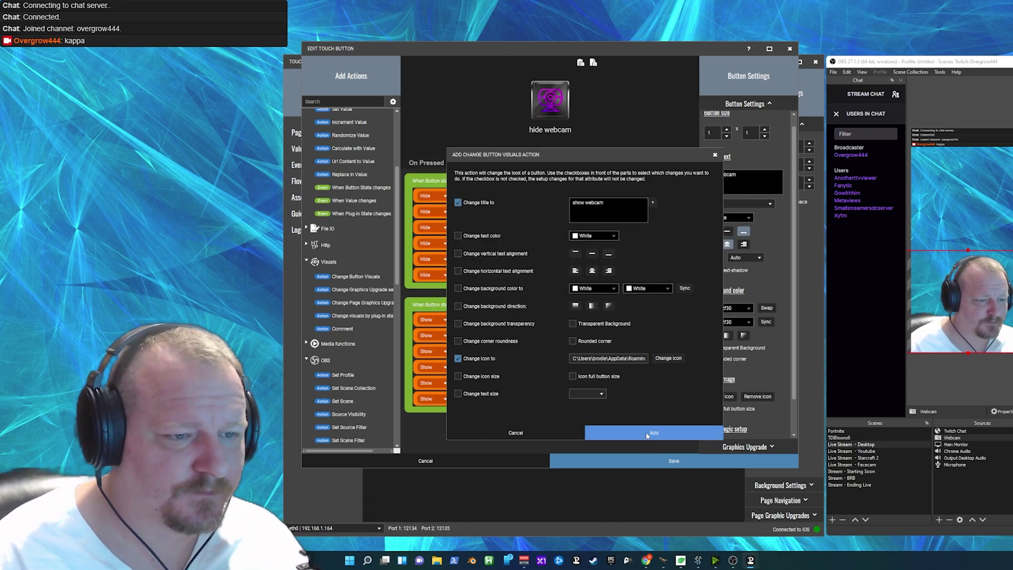
left_click(647, 434)
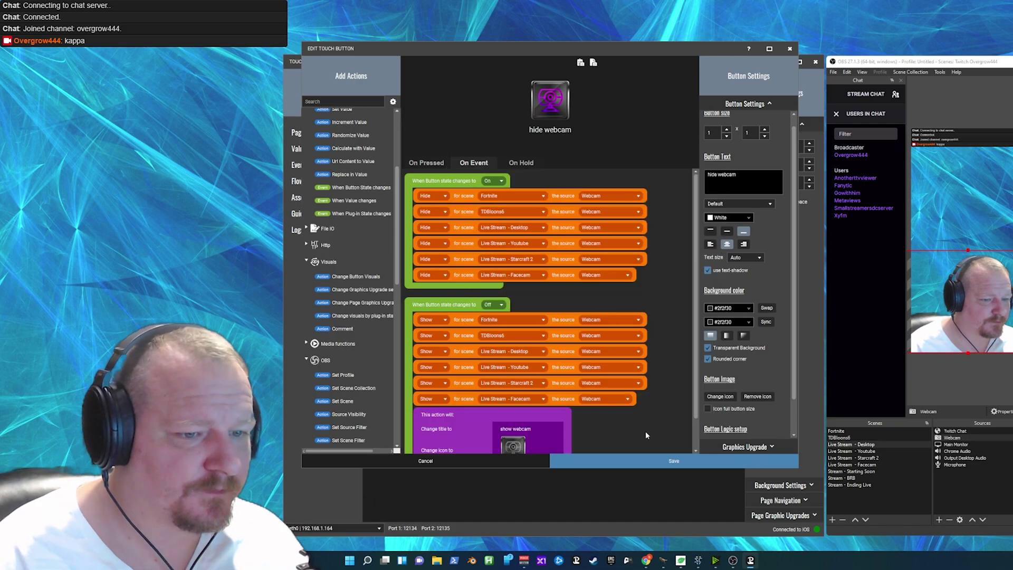
Move the visuals action to the start of the On event and paste a copy at the start of the Off event.
left_click_drag(437, 423, 463, 199)
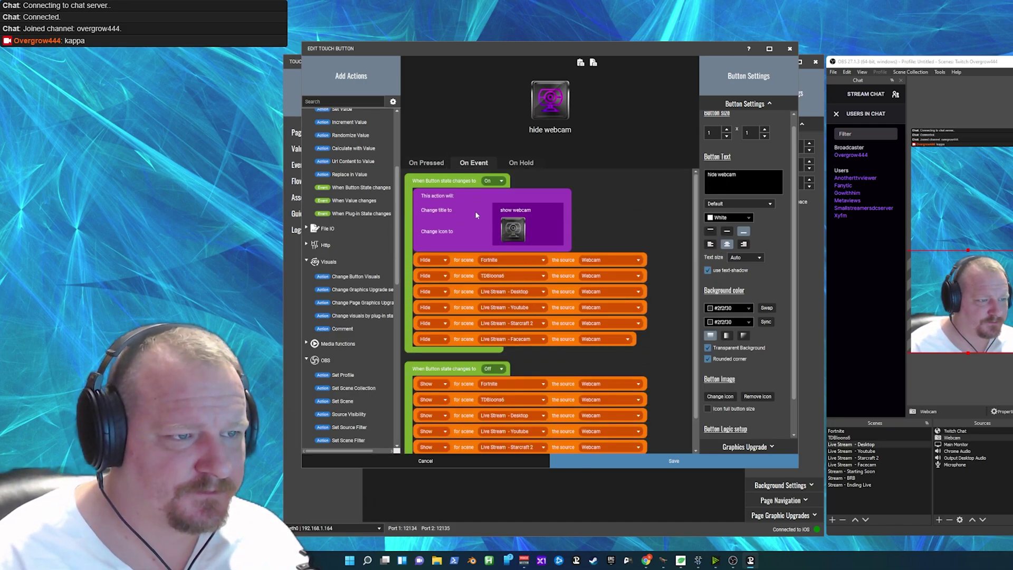
right_click(478, 214)
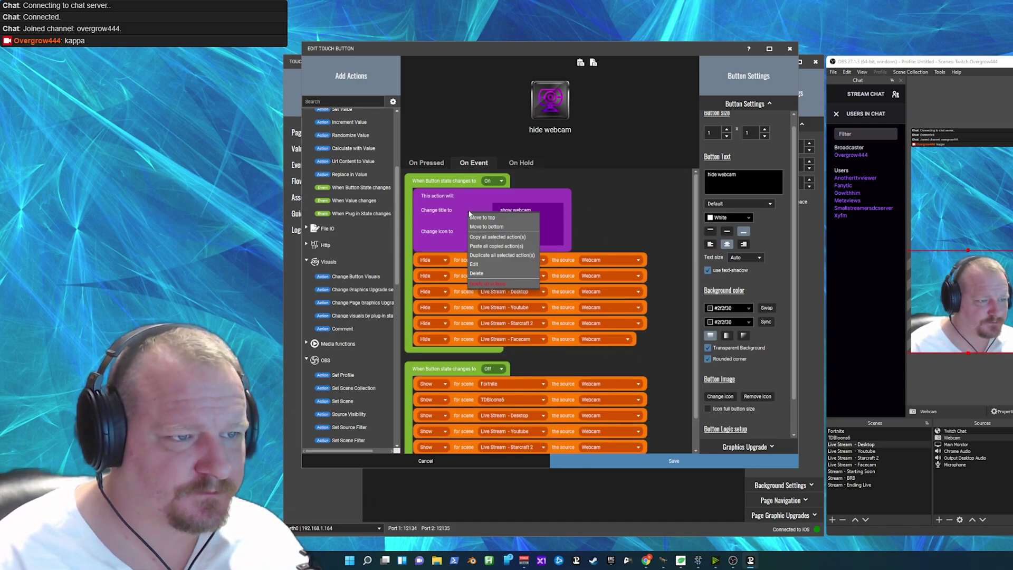
left_click(498, 237)
left_click(458, 228)
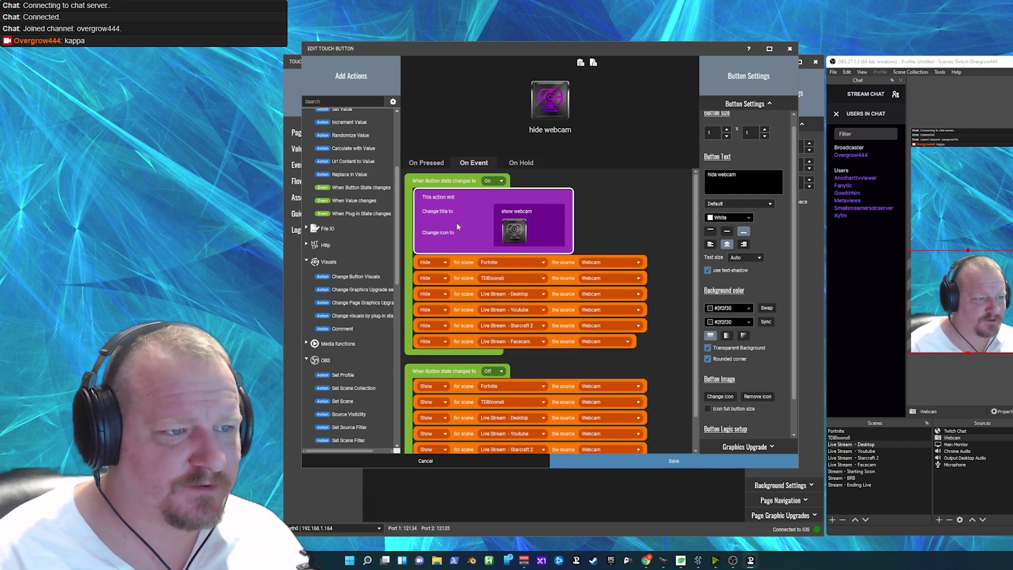
right_click(458, 227)
left_click(475, 232)
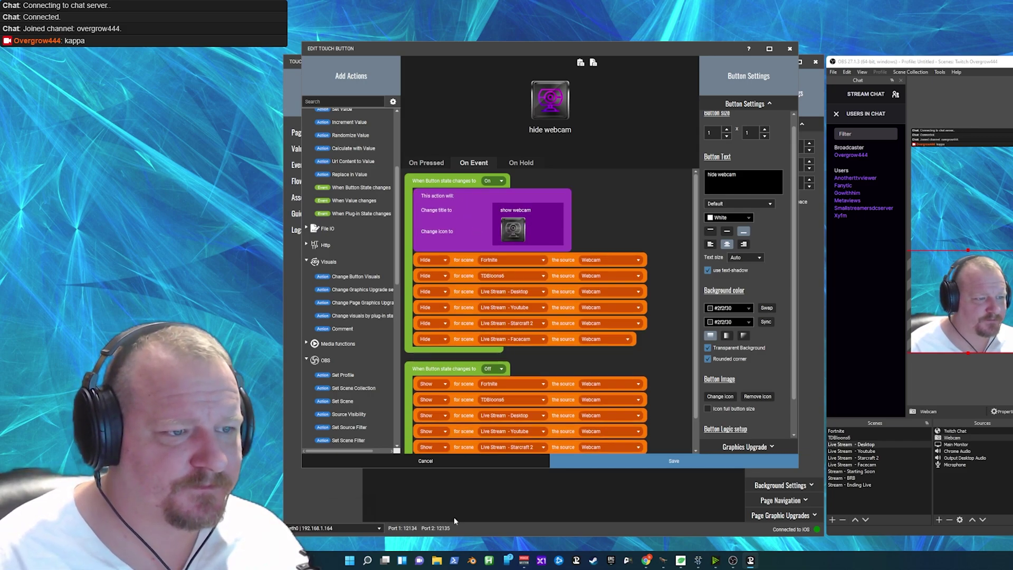
right_click(458, 387)
left_click(484, 402)
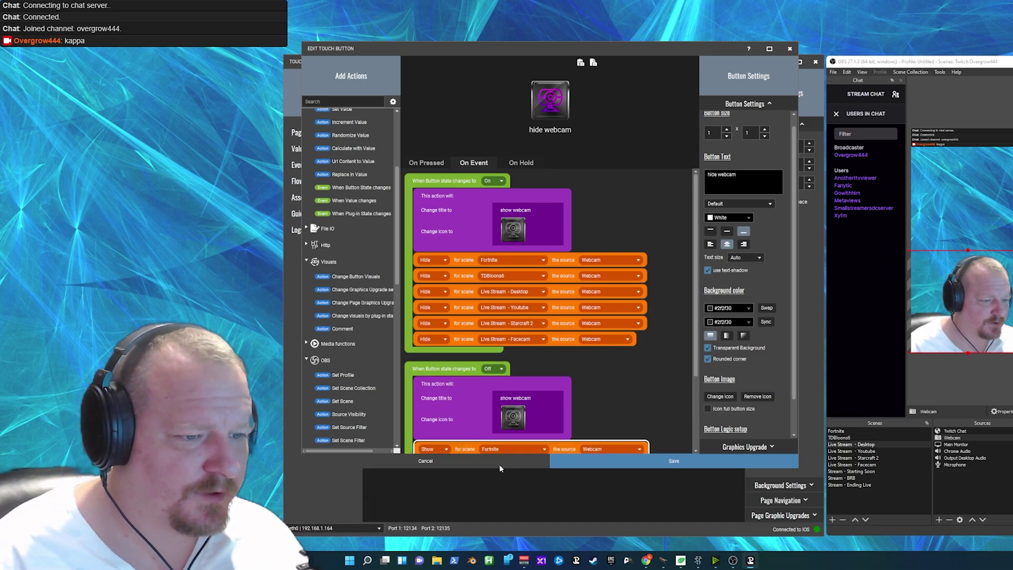
Edit the Off event's visuals action to use the title "hide webcam" and the purple webcam icon from the METALLUM pack.
scroll(467, 427, "down", 1)
scroll(452, 379, "down", 1)
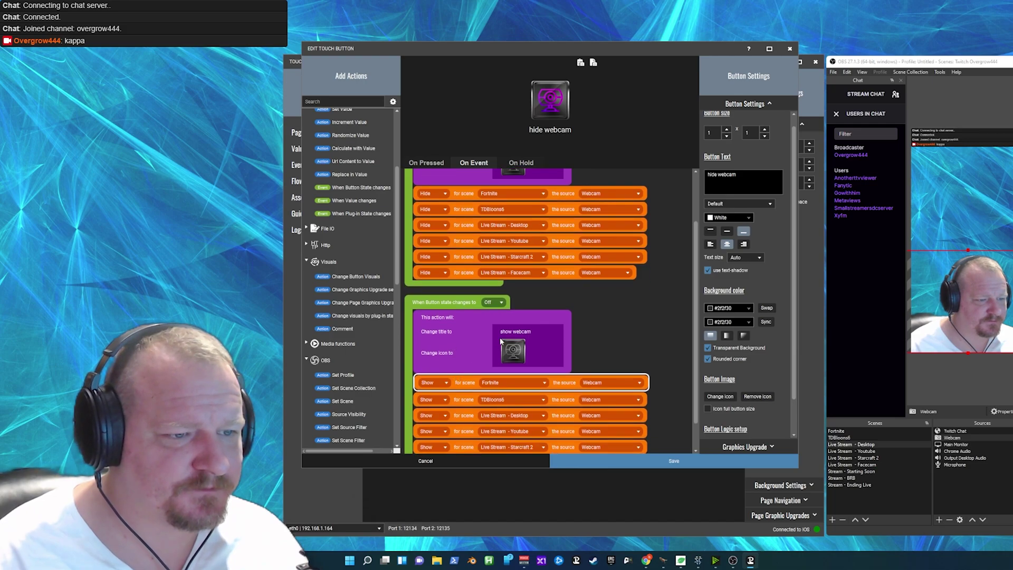
double_click(463, 359)
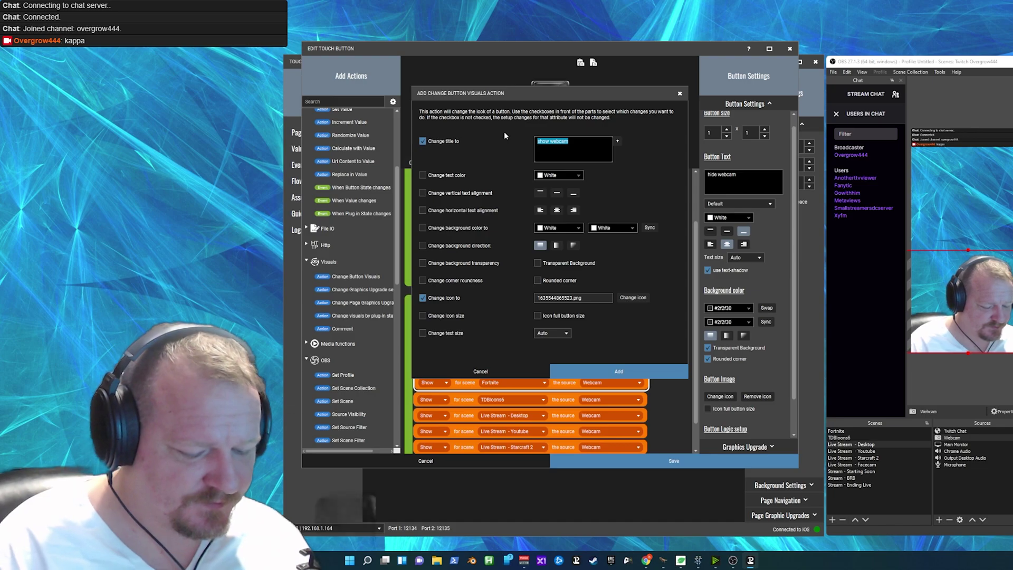
type("hide webcam")
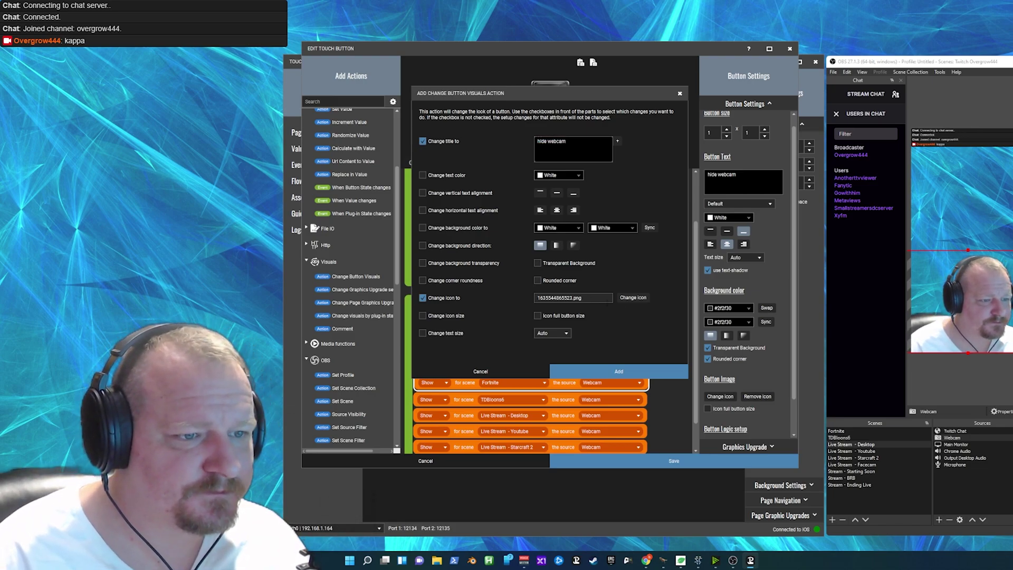
left_click(634, 298)
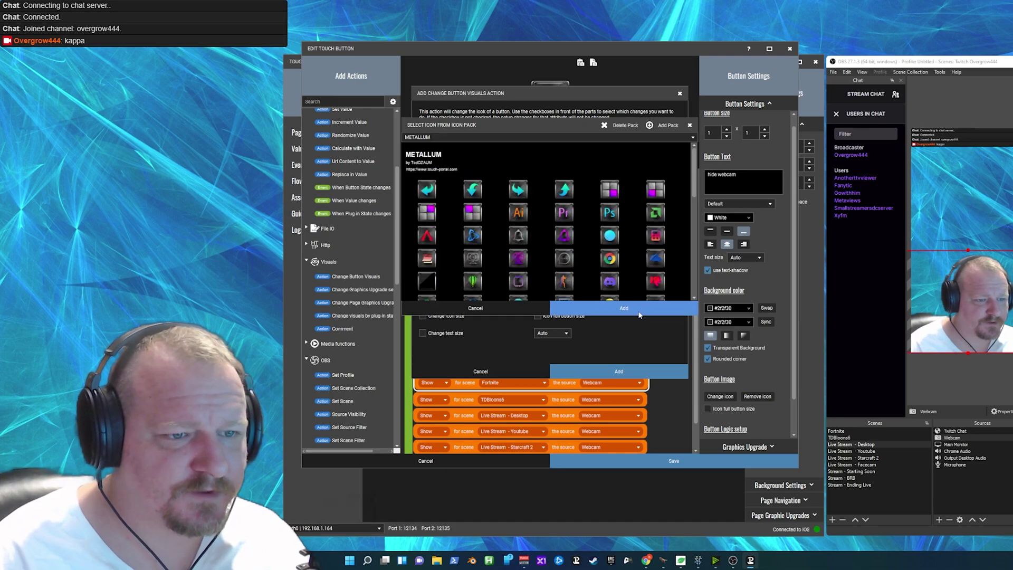
left_click(518, 258)
left_click(636, 309)
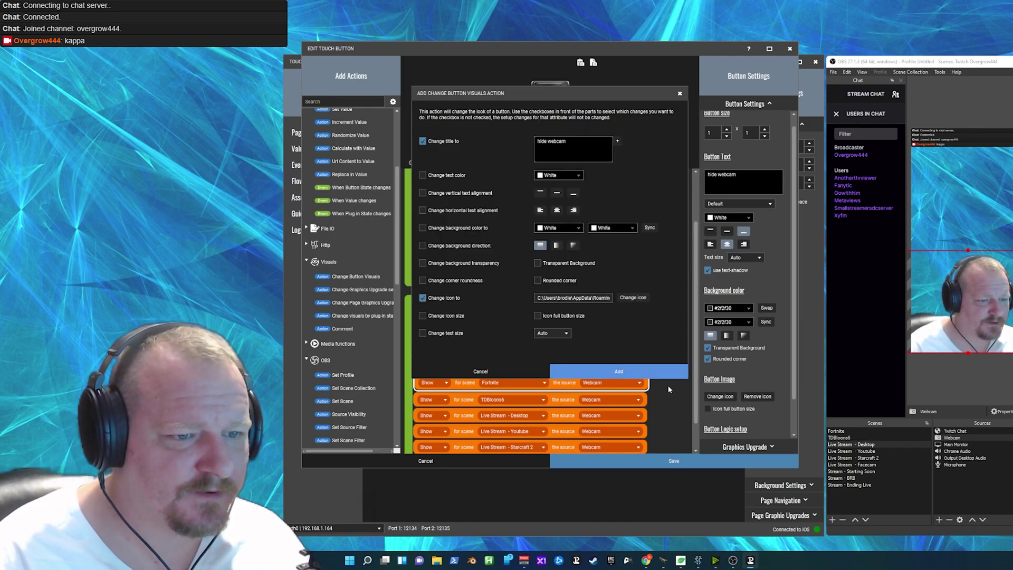
left_click(663, 370)
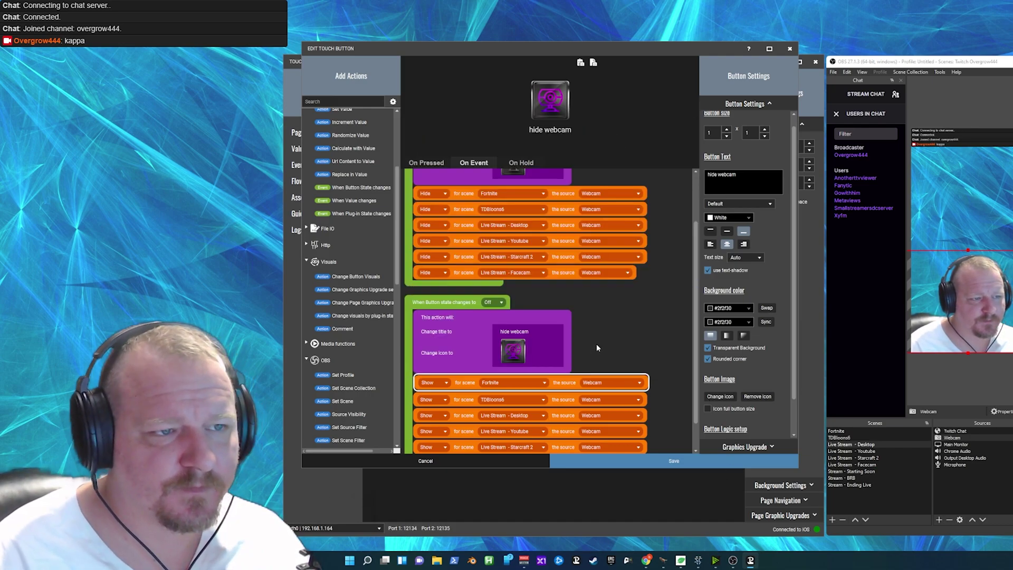
Review the button's On Pressed action and its On and Off event actions, and save the button.
scroll(570, 344, "up", 2)
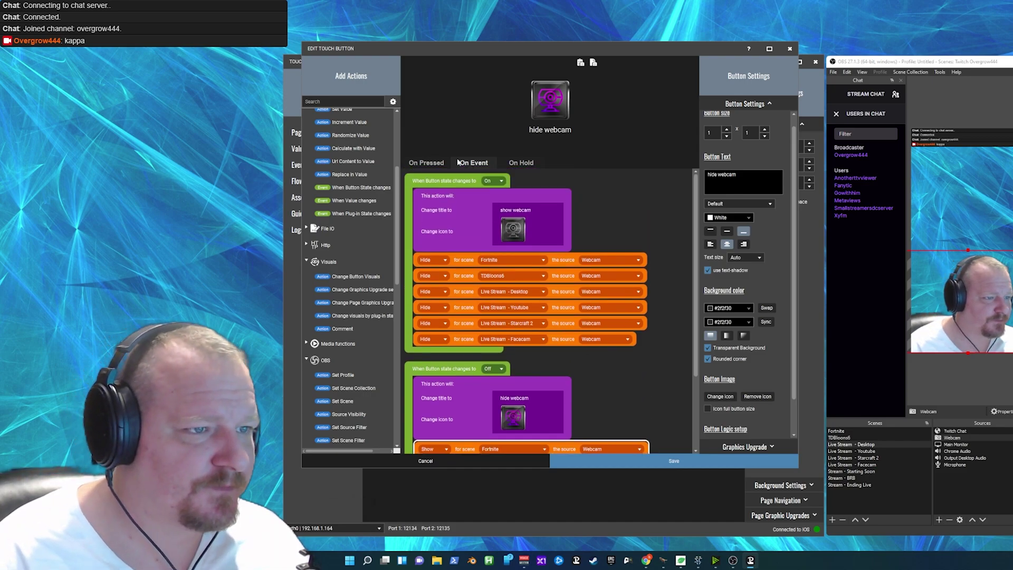
left_click(428, 164)
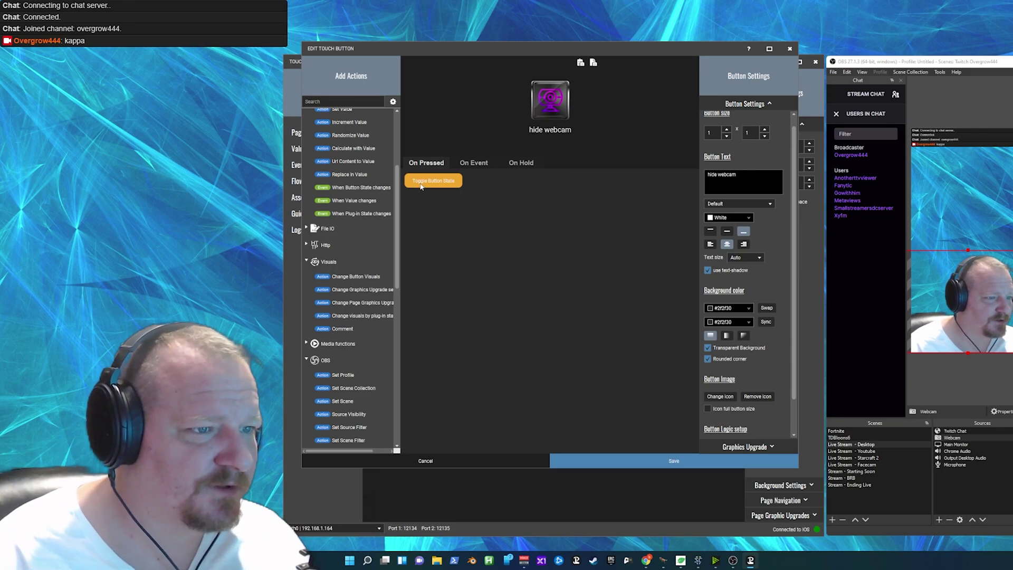
left_click(468, 164)
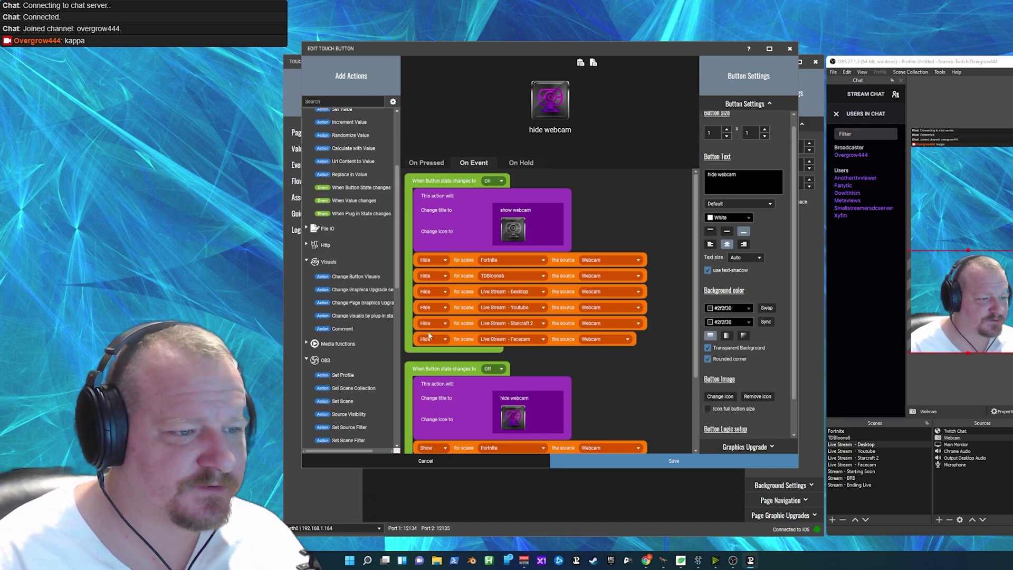
left_click(435, 340)
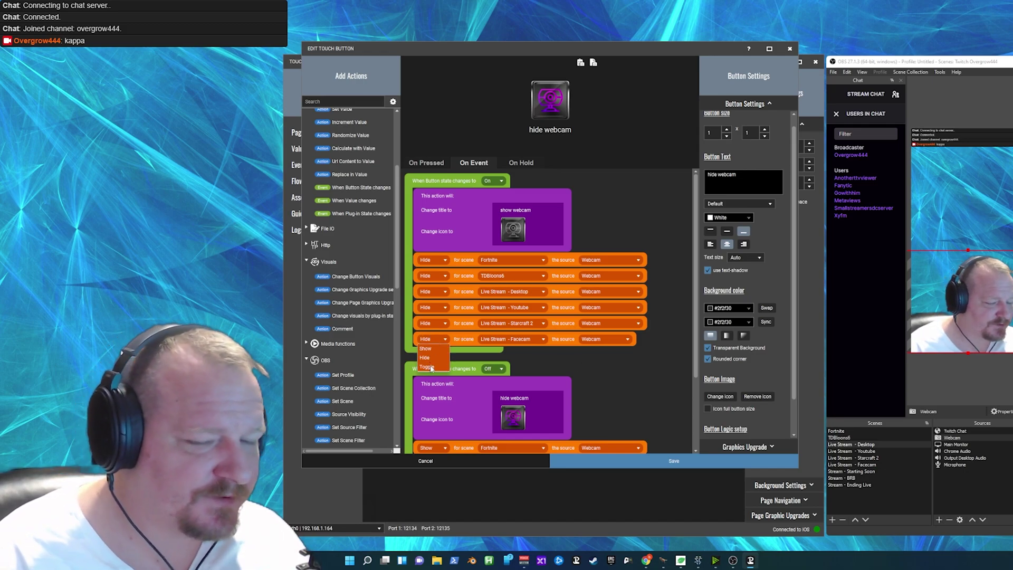
left_click(437, 341)
scroll(547, 349, "down", 4)
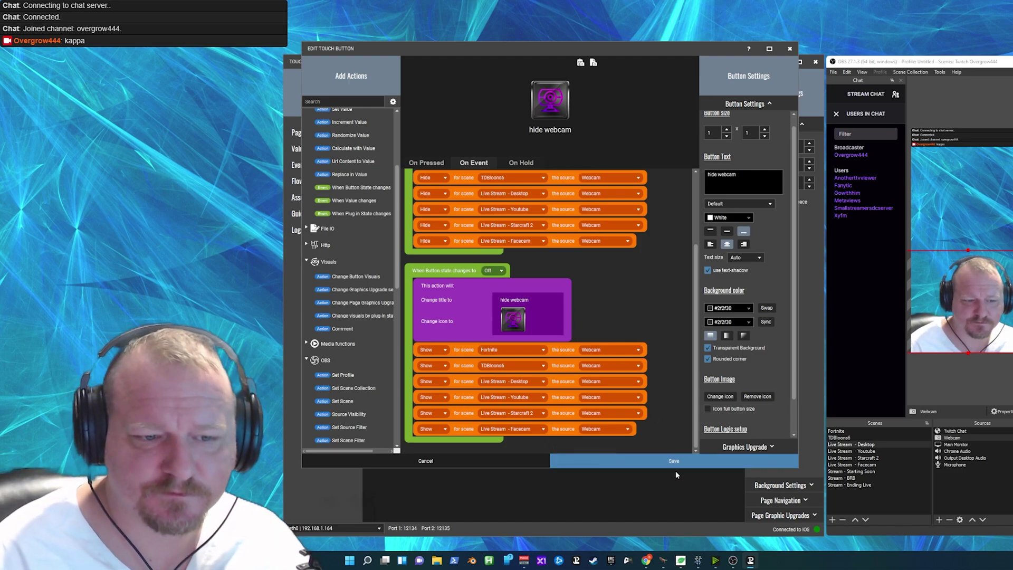
left_click(624, 457)
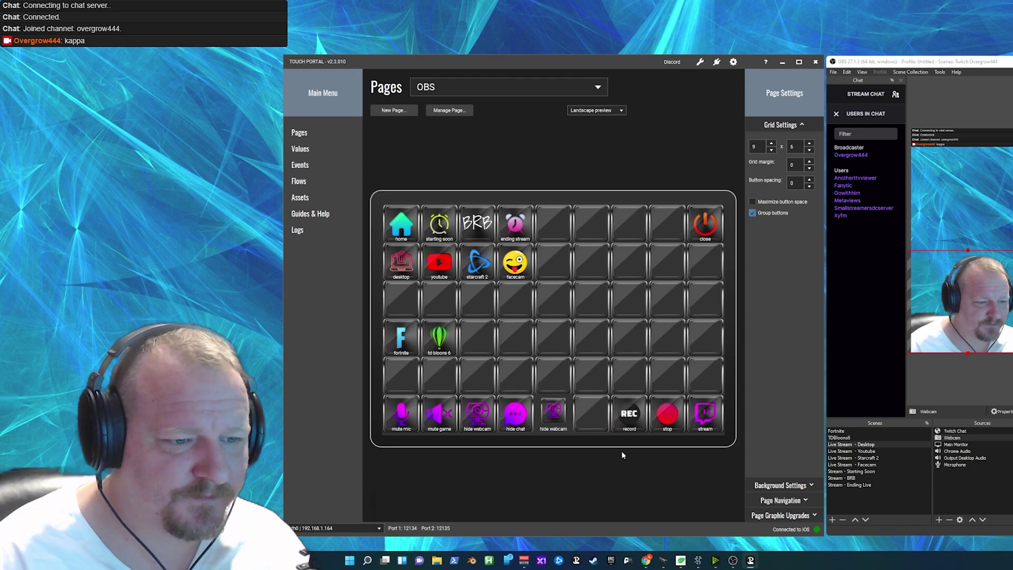
Reopen the new hide webcam button beside hide chat, enable Icon full button size, and save it.
left_click(549, 412)
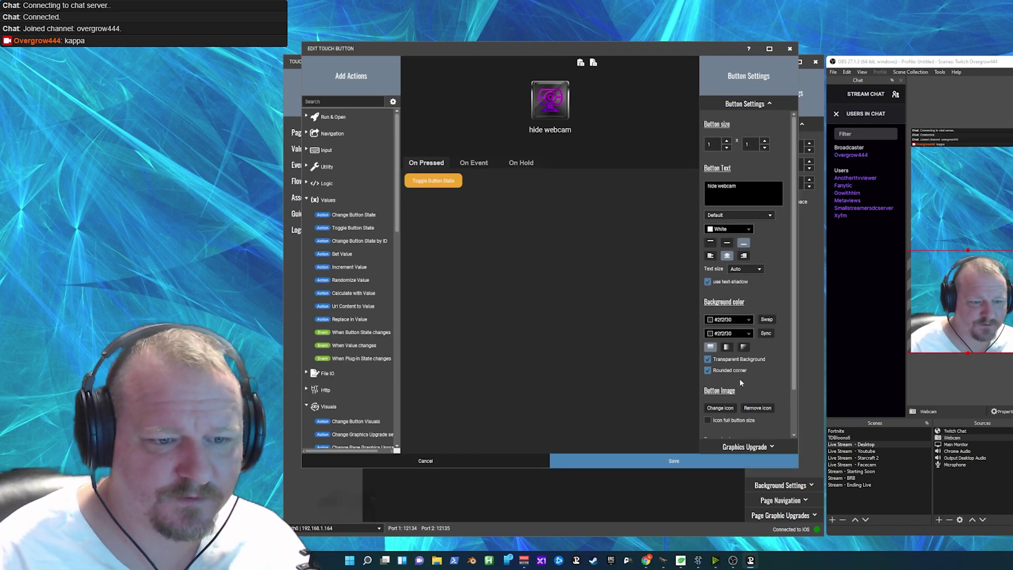
scroll(741, 379, "down", 1)
left_click(709, 416)
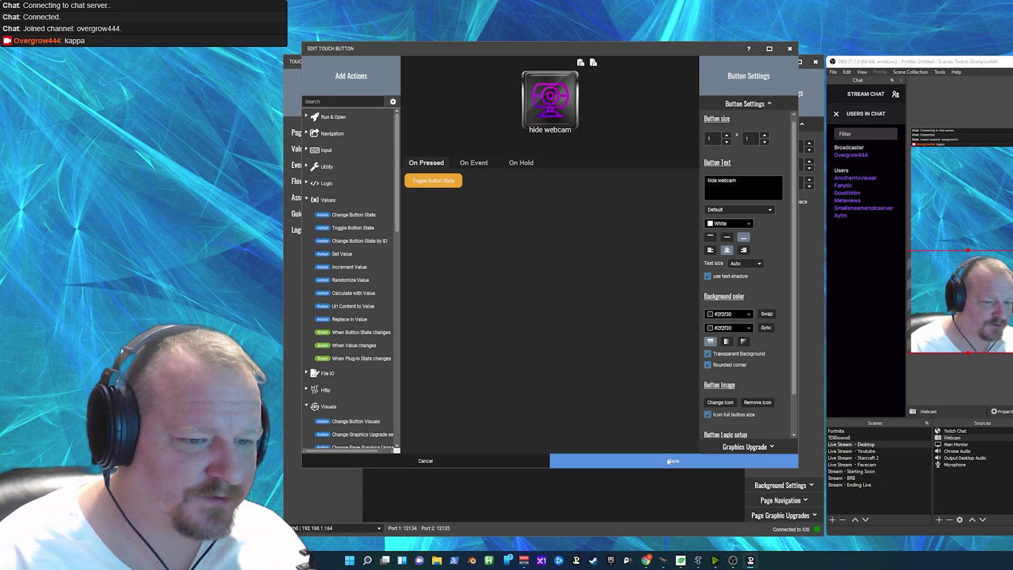
left_click(687, 457)
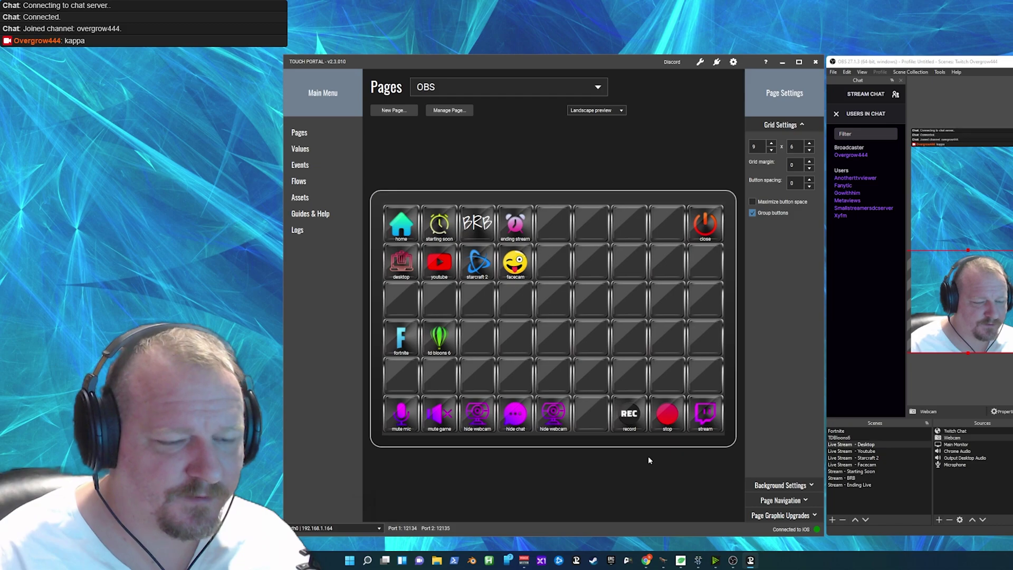